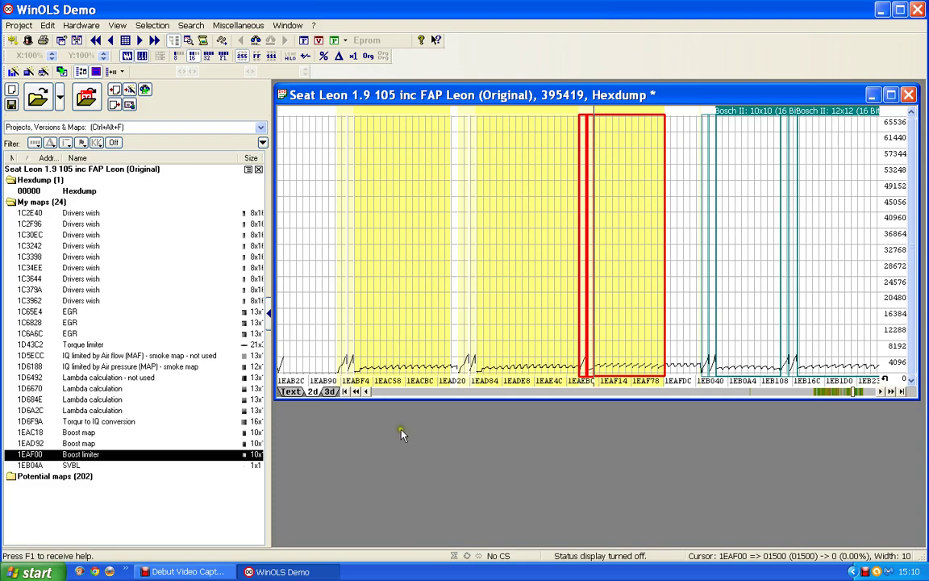
# Examine the two neighbouring 13x16 potential maps located before the boost maps in the 2D hexdump
pyautogui.click(403, 393)
pyautogui.click(403, 393)
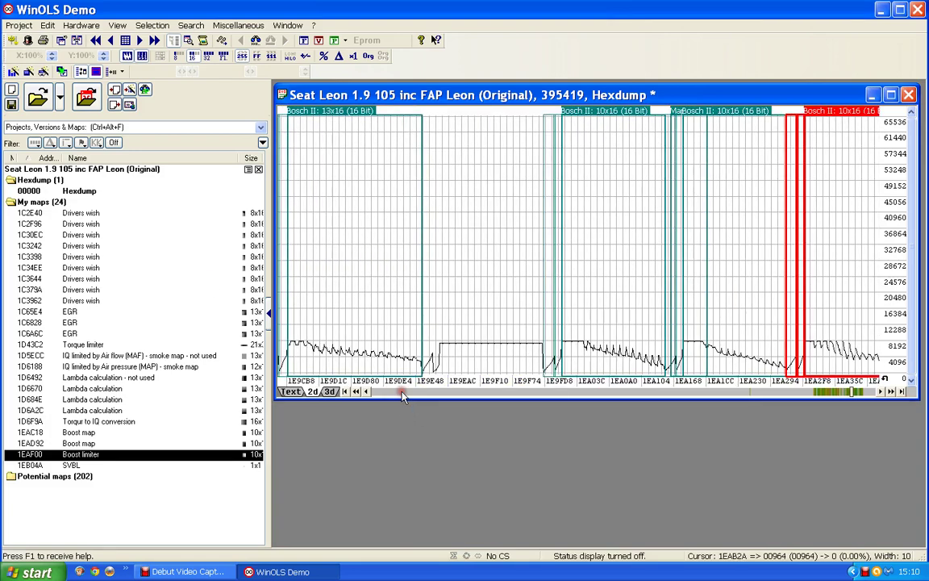
pyautogui.click(403, 393)
pyautogui.scroll(-5, 414, 393)
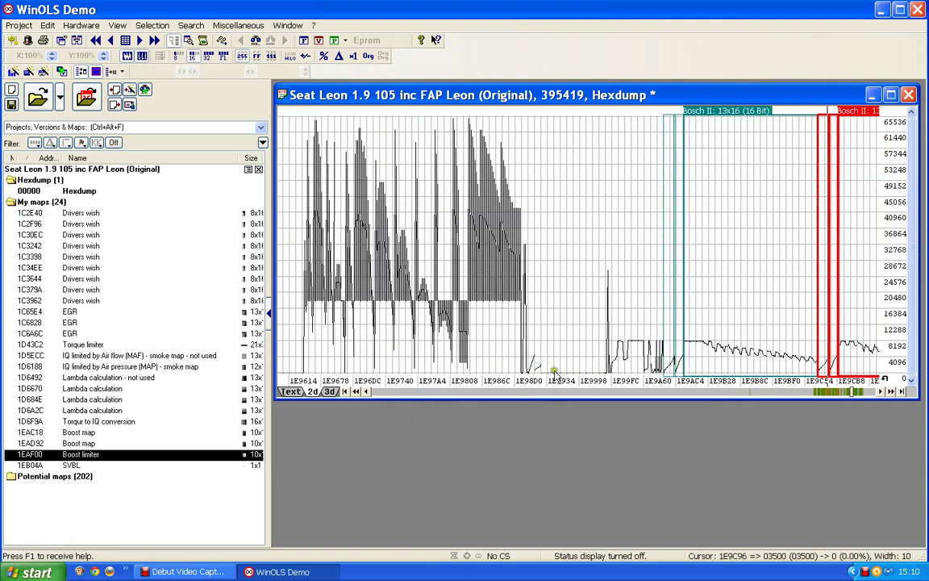
pyautogui.scroll(-6, 589, 314)
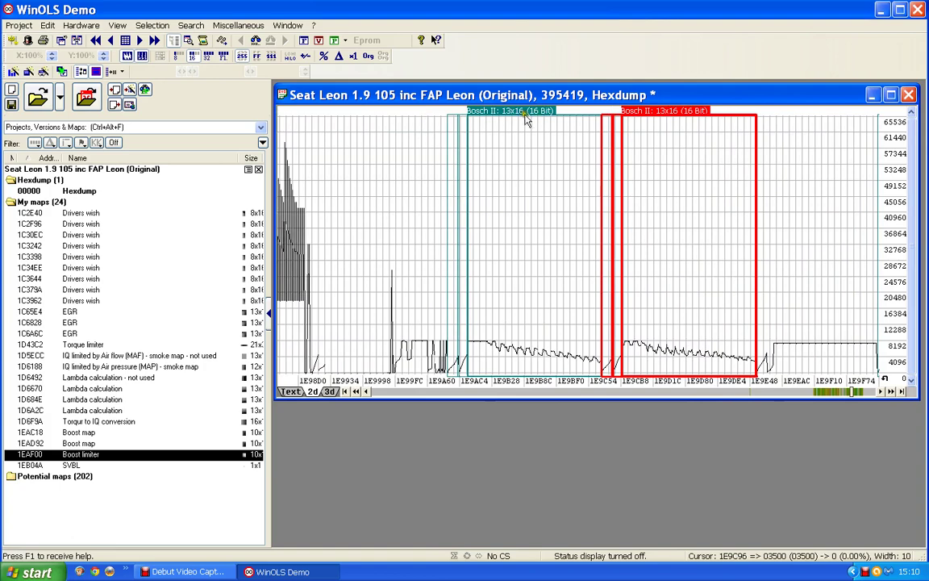
pyautogui.click(476, 113)
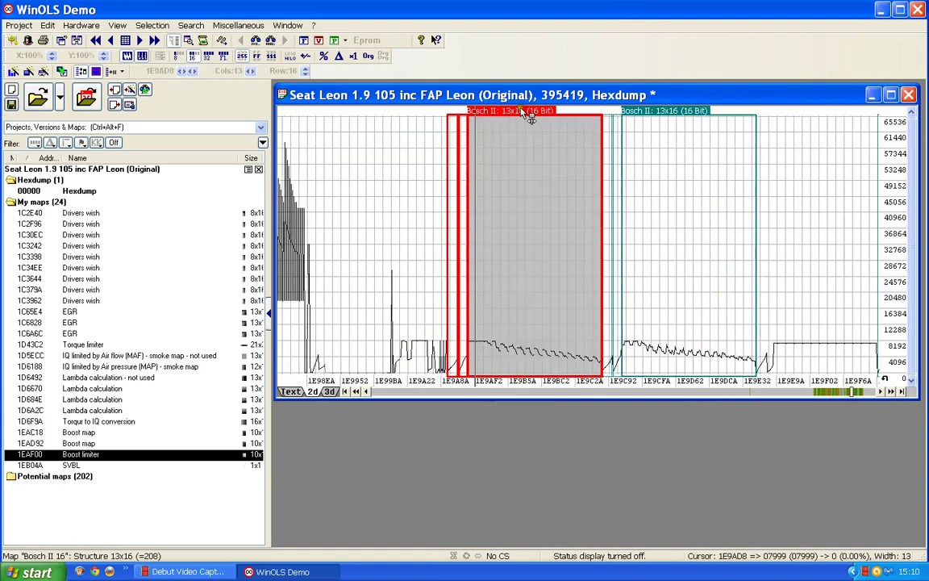
pyautogui.click(668, 117)
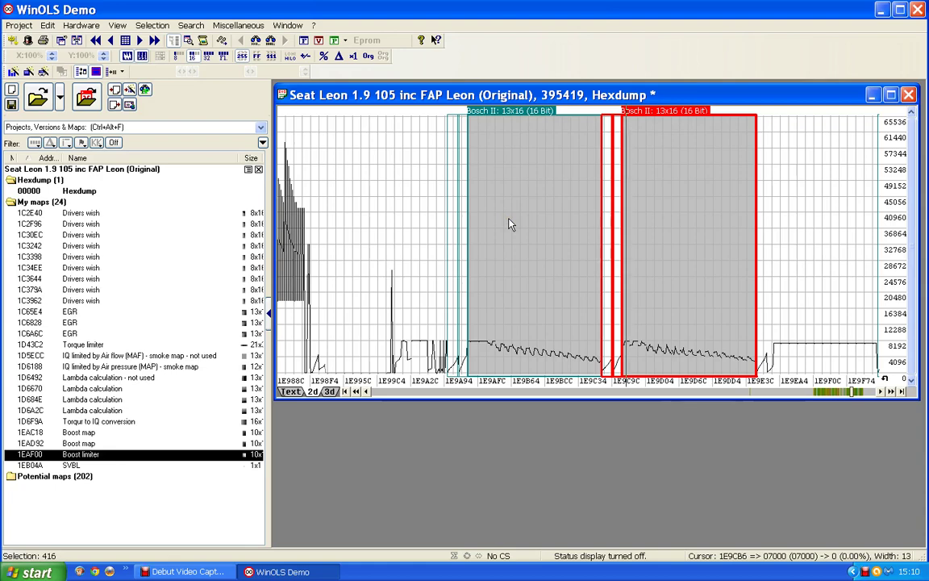
# Examine the group of four 10x16 potential maps that follows the two 13x16 maps
pyautogui.click(891, 392)
pyautogui.moveTo(893, 394); pyautogui.dragTo(892, 393)
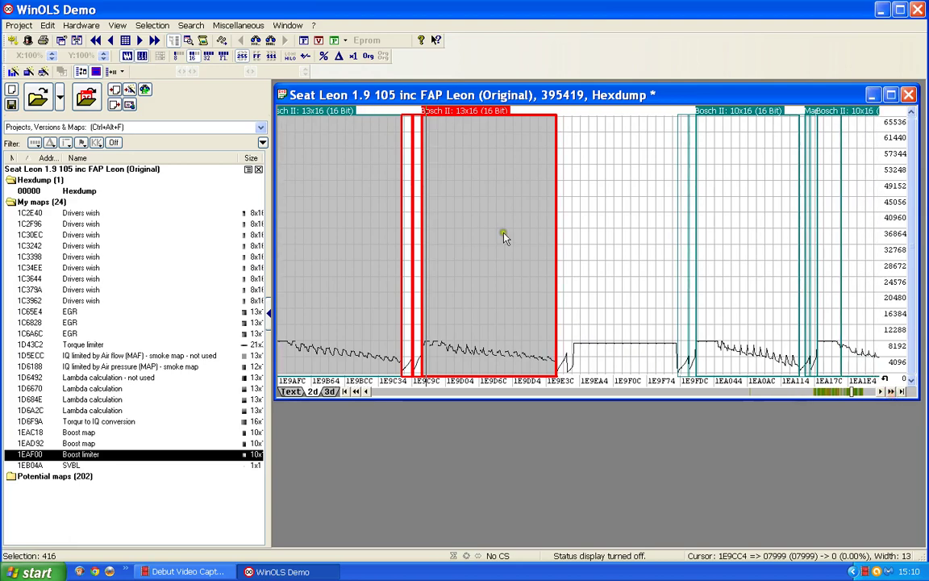
pyautogui.click(869, 394)
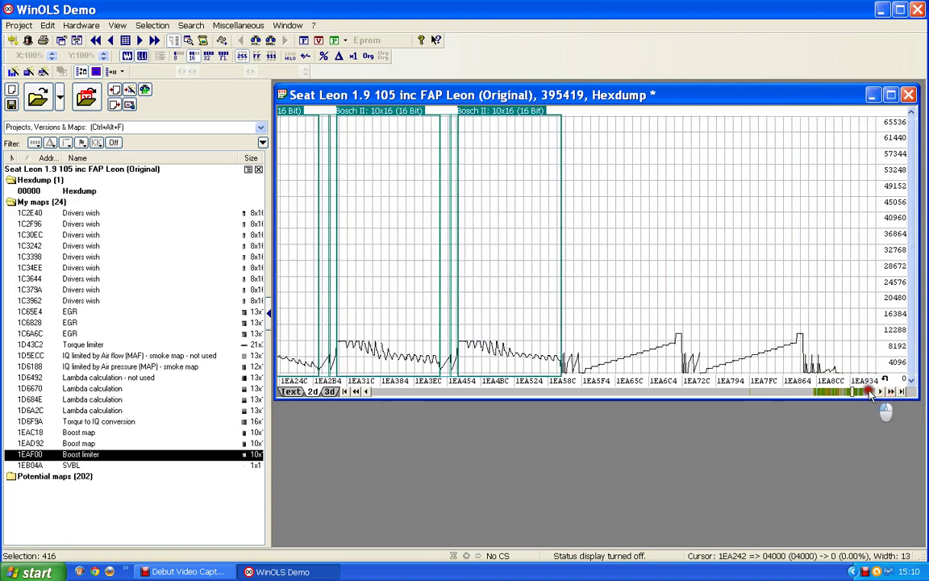
pyautogui.scroll(5, 525, 232)
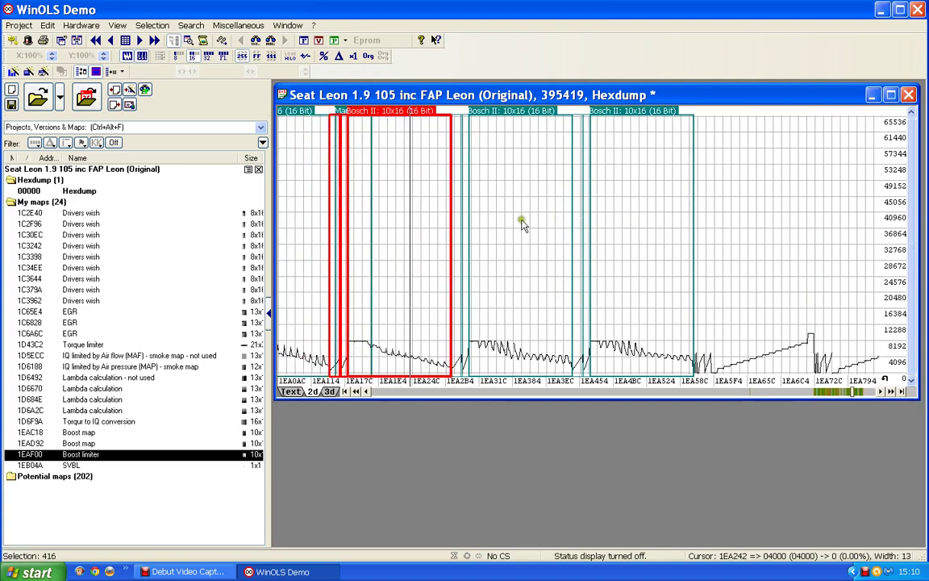
pyautogui.scroll(2, 522, 224)
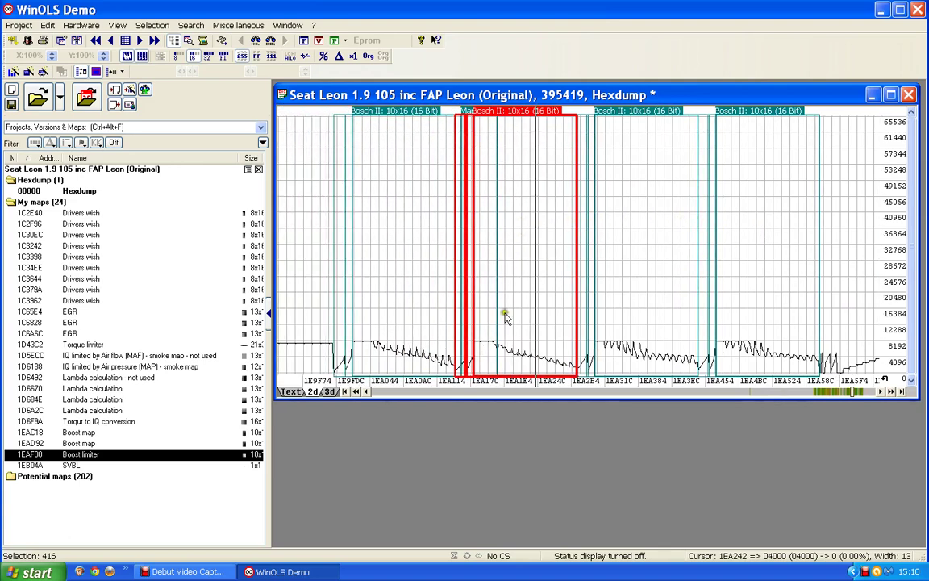
pyautogui.moveTo(440, 199); pyautogui.dragTo(544, 223)
pyautogui.click(543, 222)
pyautogui.moveTo(621, 261); pyautogui.dragTo(689, 266)
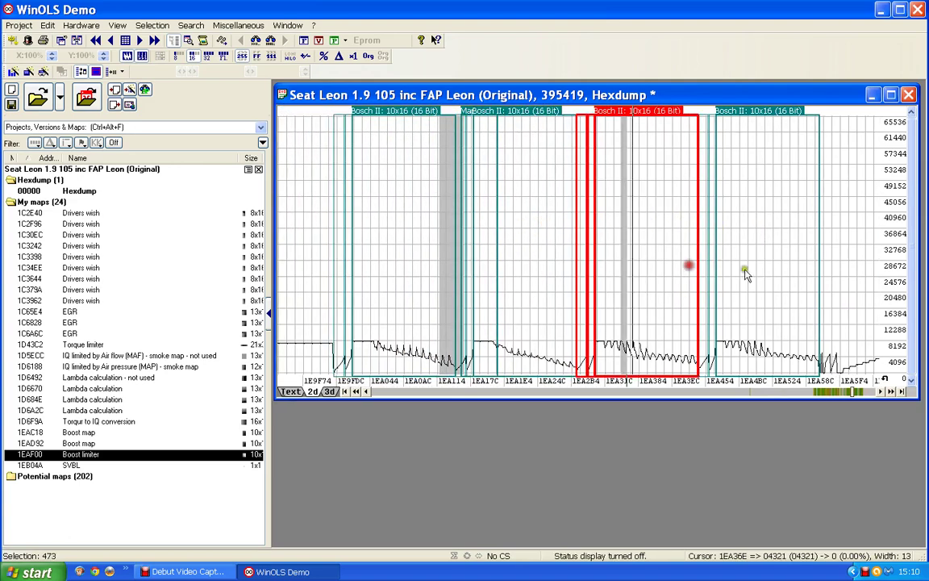
pyautogui.click(771, 271)
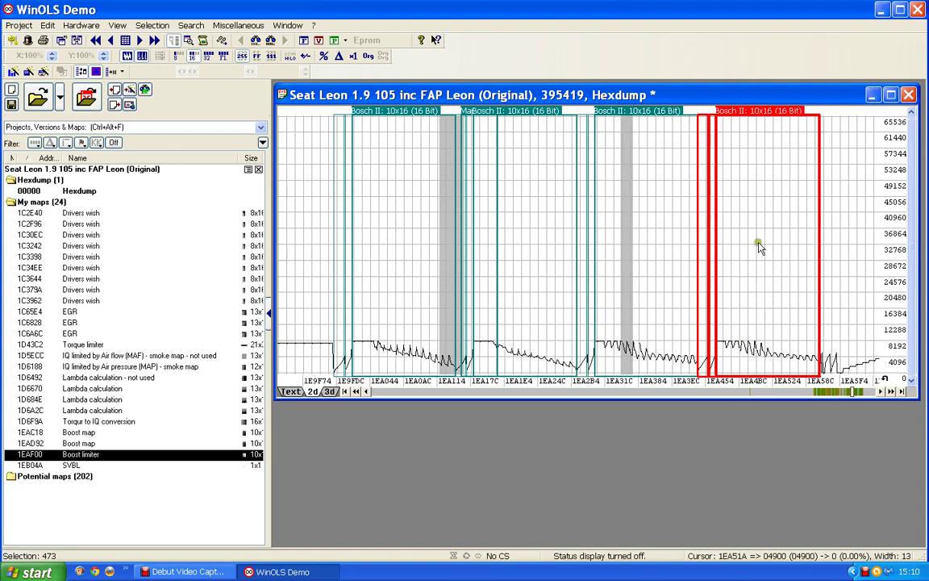
# Inspect the 10x10 and 12x12 potential maps located just after the boost limiter
pyautogui.doubleClick(871, 391)
pyautogui.scroll(-5, 611, 247)
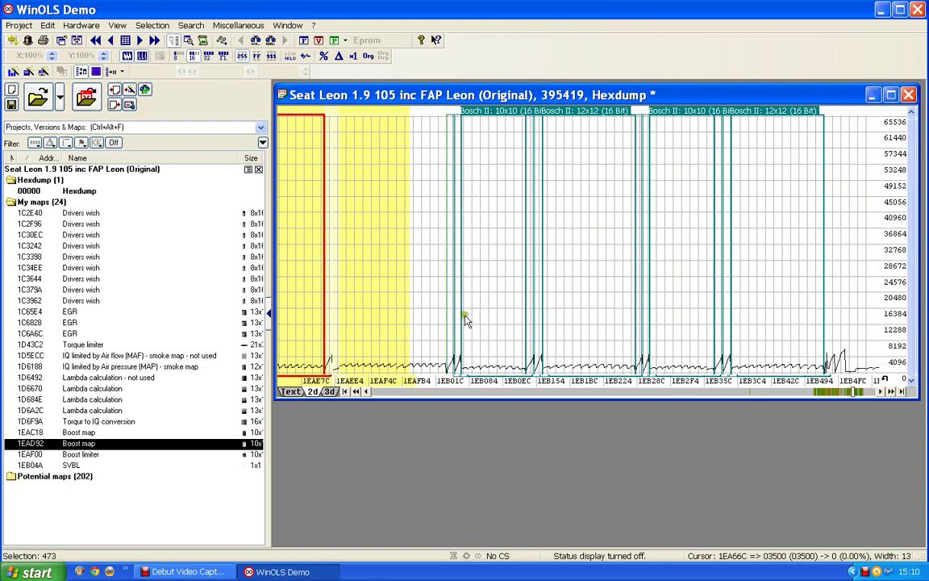
pyautogui.scroll(-2, 472, 290)
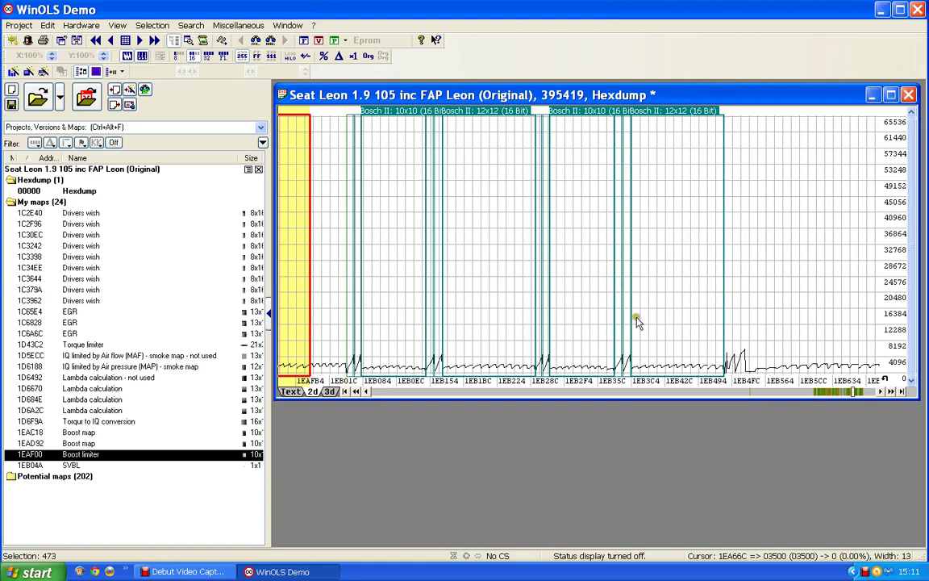
# Return to the four 10x16 potential maps and compare their curves with each other and with the boost map area
pyautogui.click(576, 393)
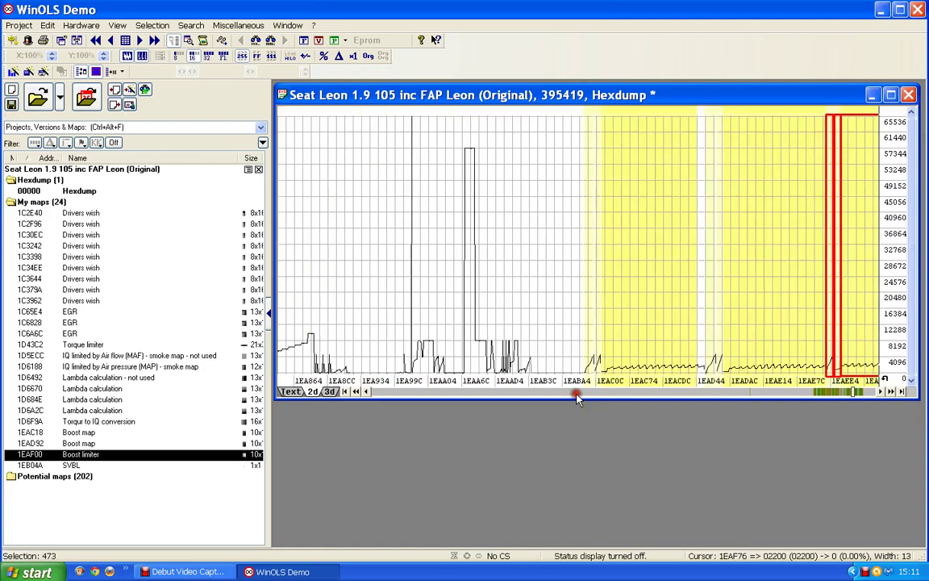
pyautogui.click(577, 393)
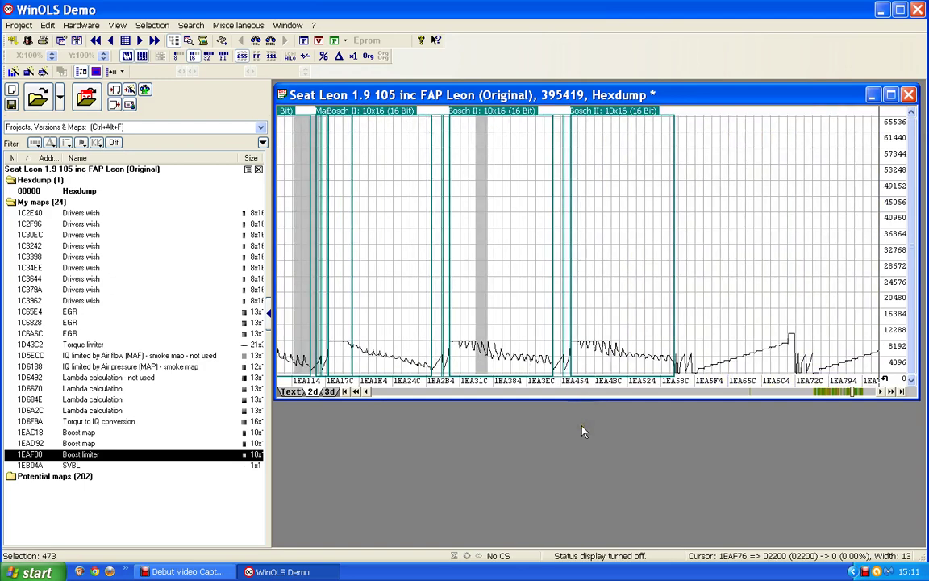
pyautogui.scroll(3, 533, 366)
pyautogui.scroll(5, 535, 367)
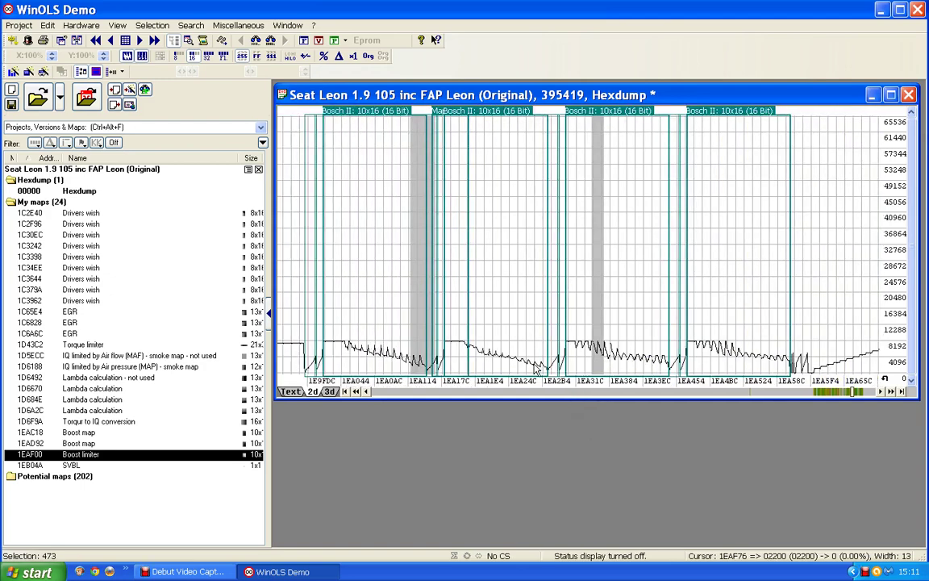
pyautogui.scroll(-2, 535, 367)
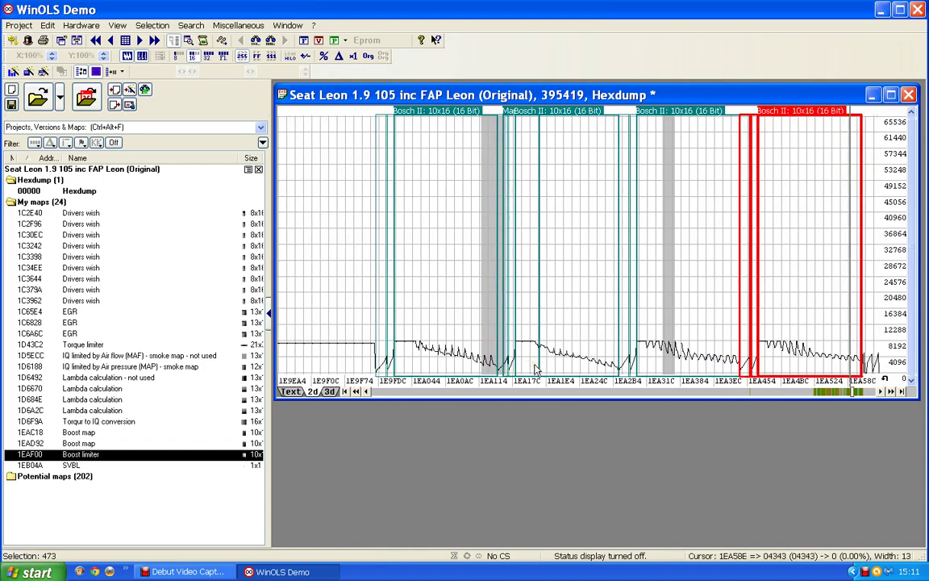
pyautogui.click(411, 236)
pyautogui.click(572, 254)
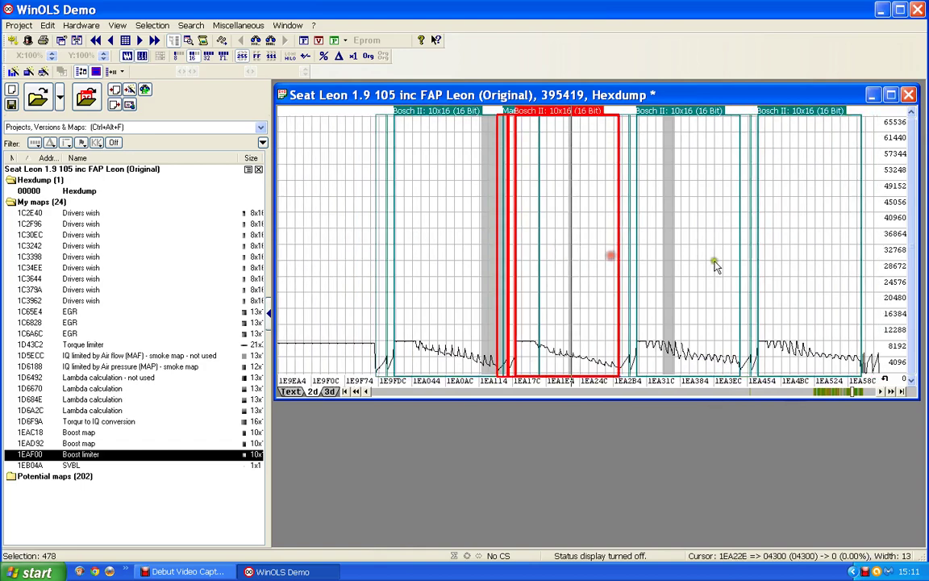
pyautogui.click(722, 266)
pyautogui.click(772, 274)
pyautogui.click(699, 276)
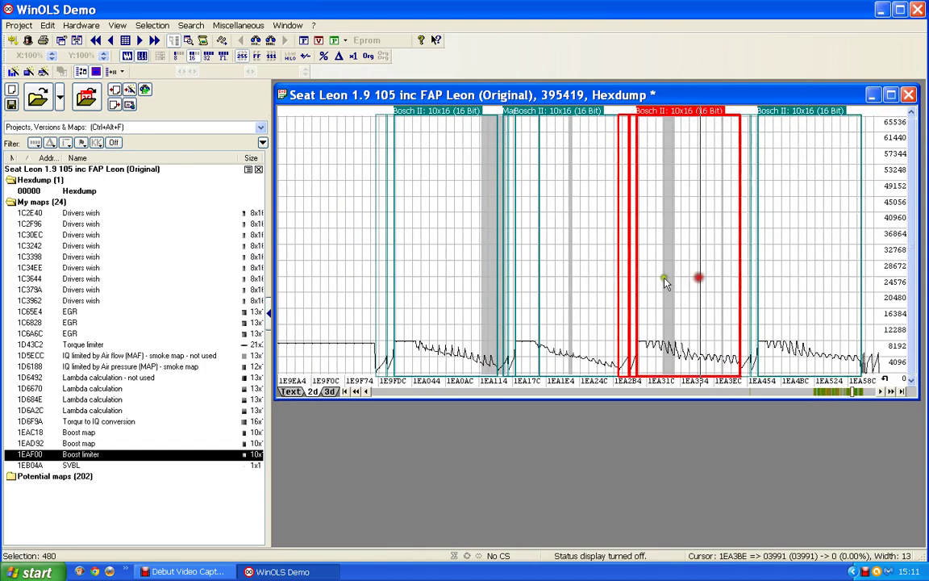
pyautogui.click(595, 278)
pyautogui.scroll(-3, 565, 279)
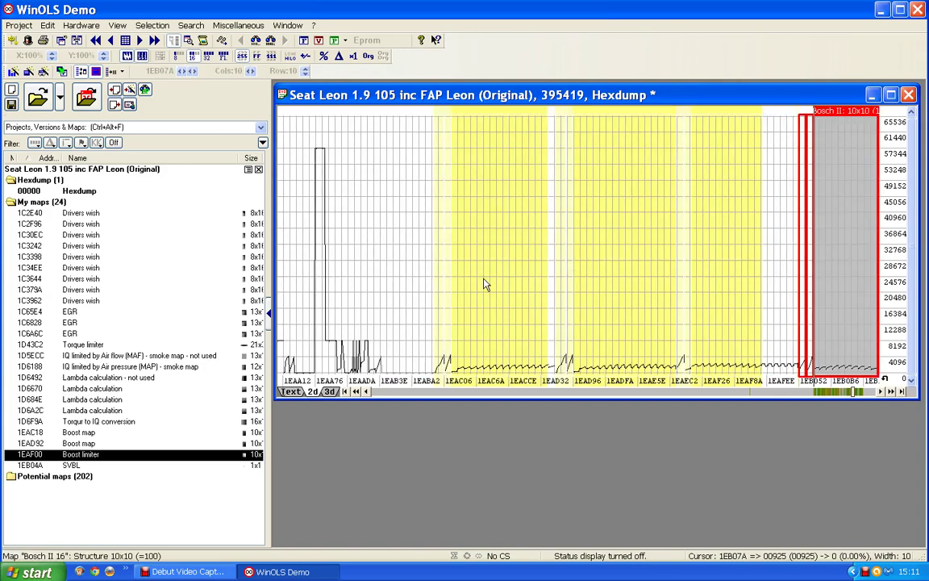
pyautogui.scroll(3, 401, 397)
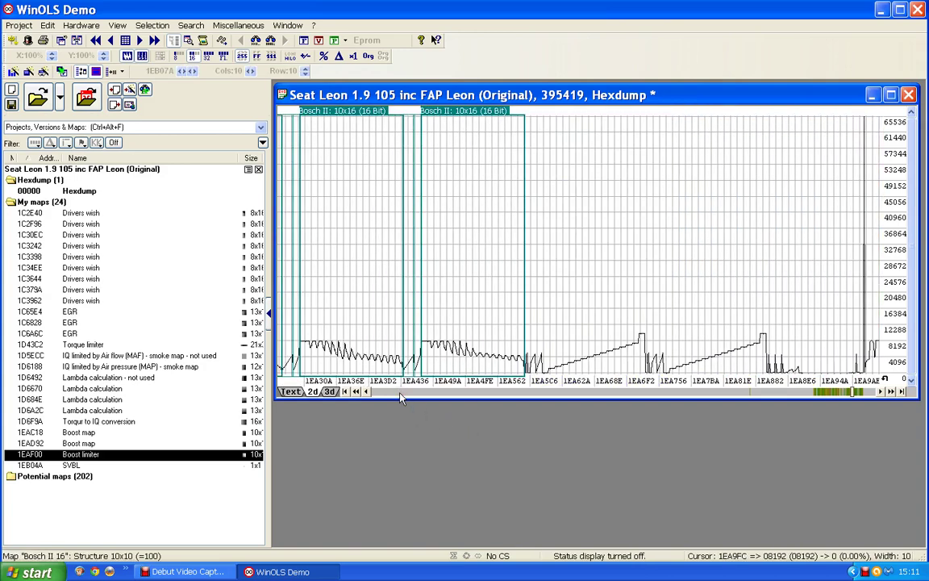
pyautogui.scroll(3, 633, 280)
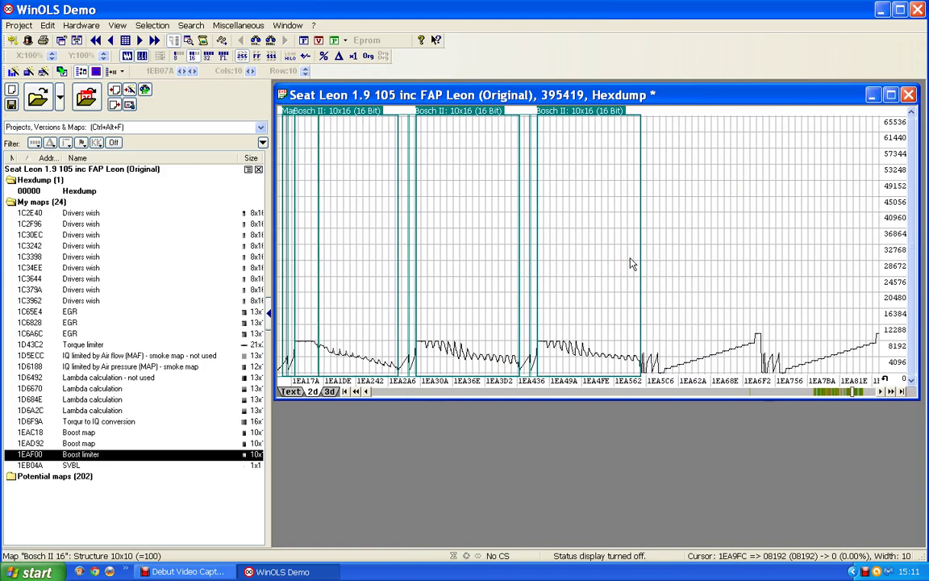
pyautogui.scroll(3, 625, 258)
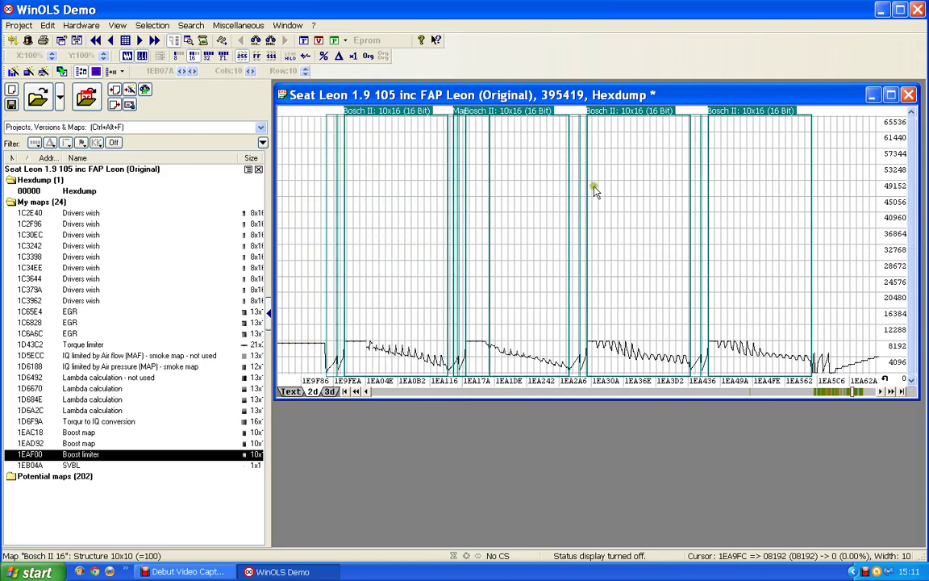
# Open the first of the two 13x16 potential maps, at address 1E9AD8, in its own map window
pyautogui.scroll(3, 587, 167)
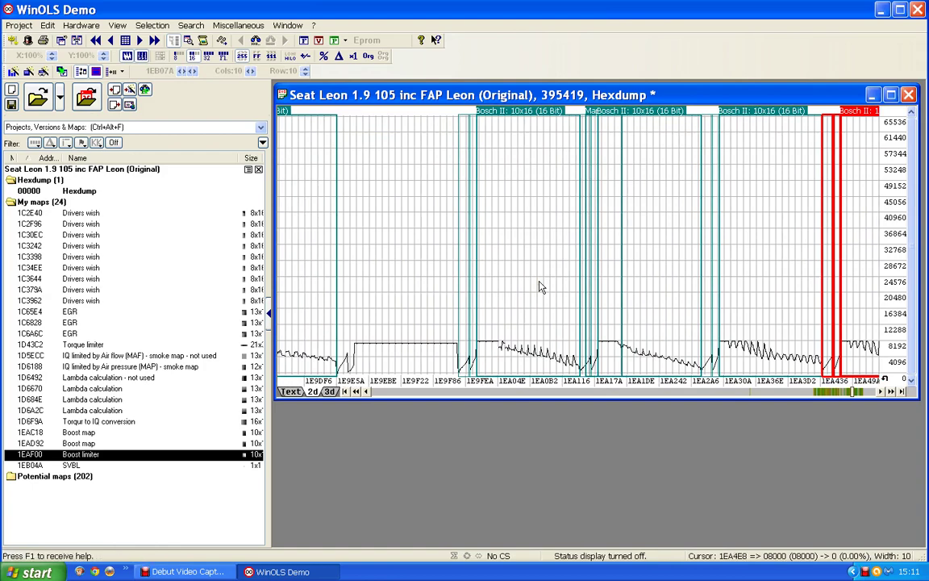
pyautogui.scroll(1, 541, 287)
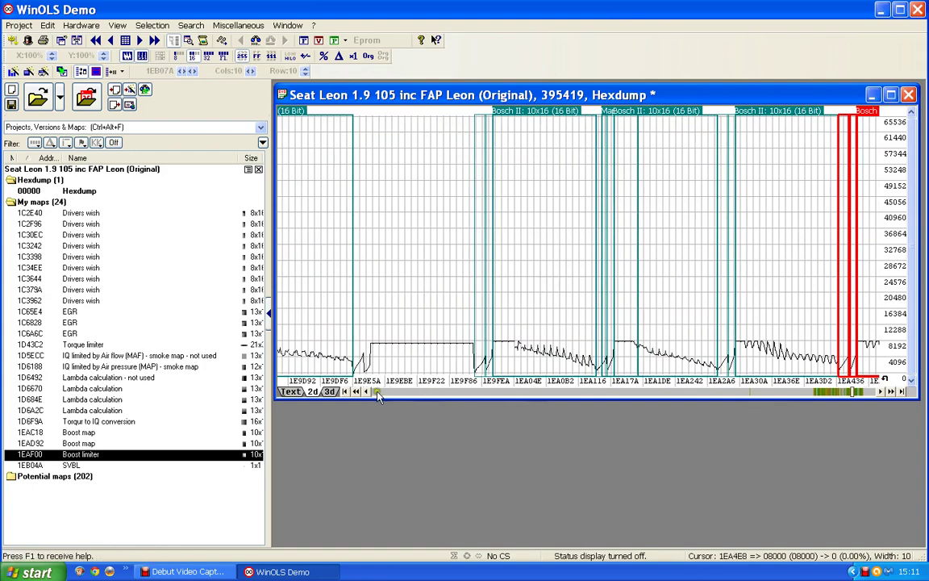
pyautogui.click(355, 392)
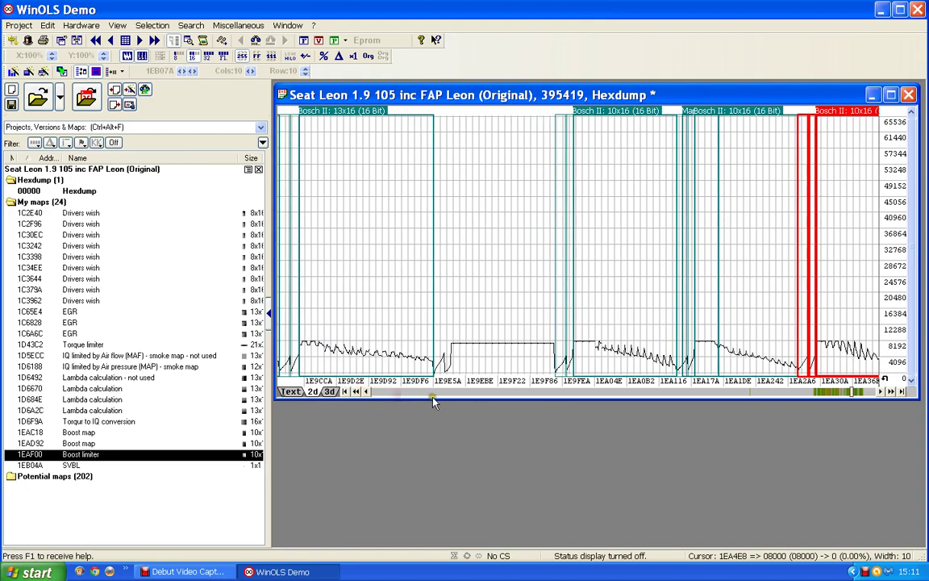
pyautogui.click(440, 393)
pyautogui.moveTo(876, 334); pyautogui.dragTo(535, 193)
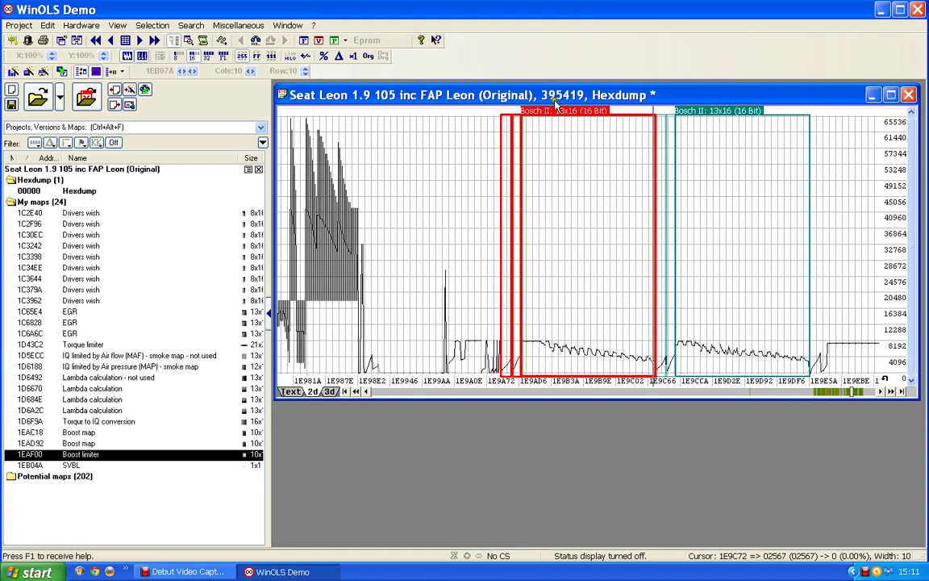
pyautogui.doubleClick(575, 130)
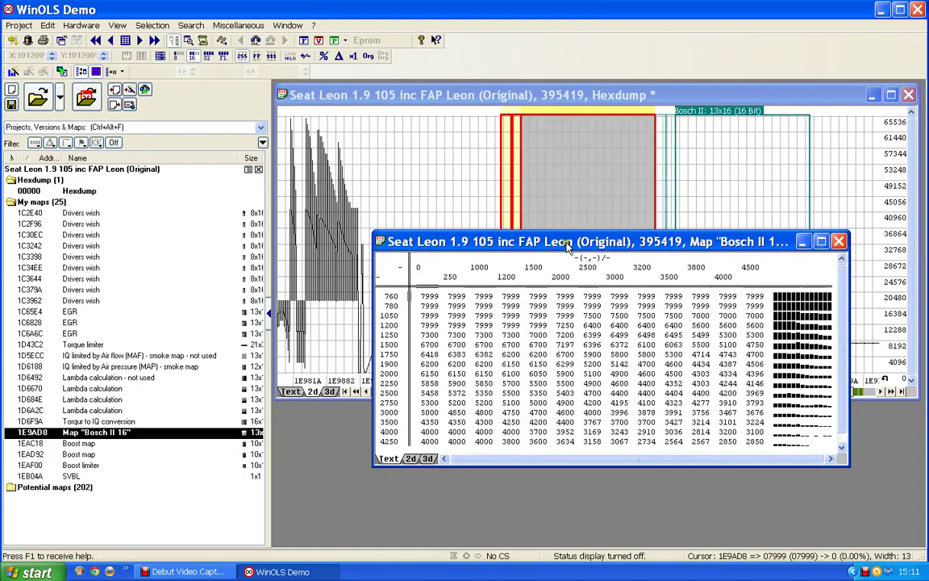
# Label the 13x16 map's Y-axis "Engine speed" with the unit rpm
pyautogui.moveTo(512, 237); pyautogui.dragTo(481, 203)
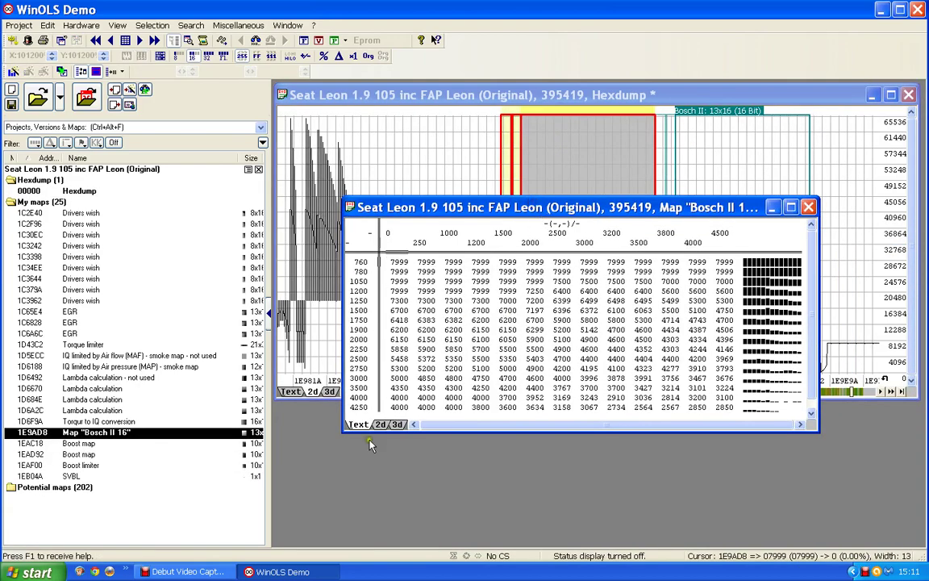
pyautogui.doubleClick(356, 343)
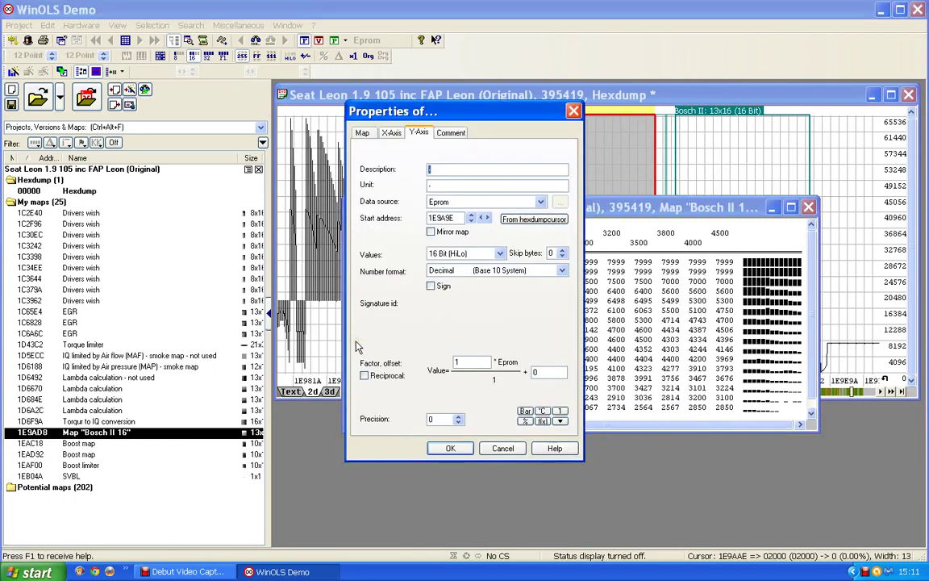
pyautogui.write('Engine speed')
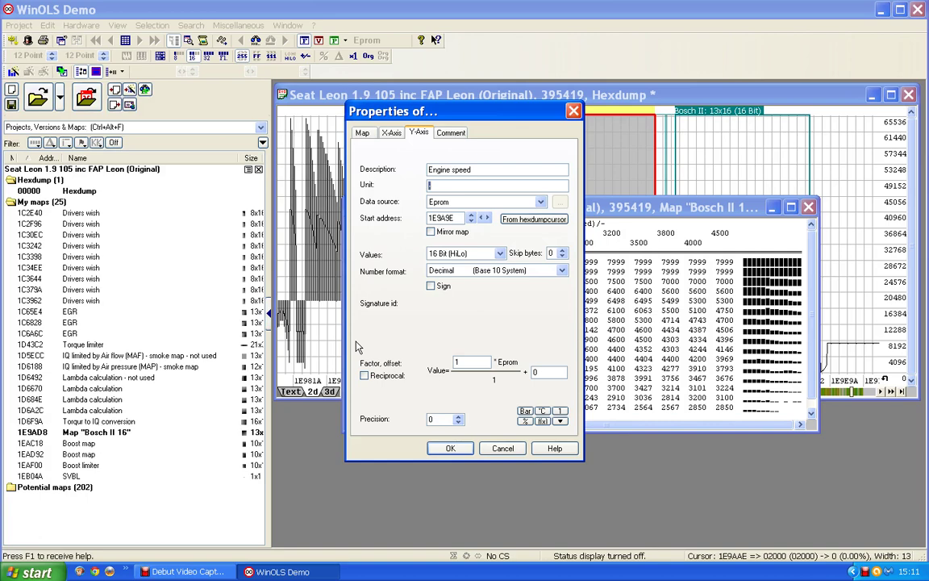
pyautogui.press('Return')
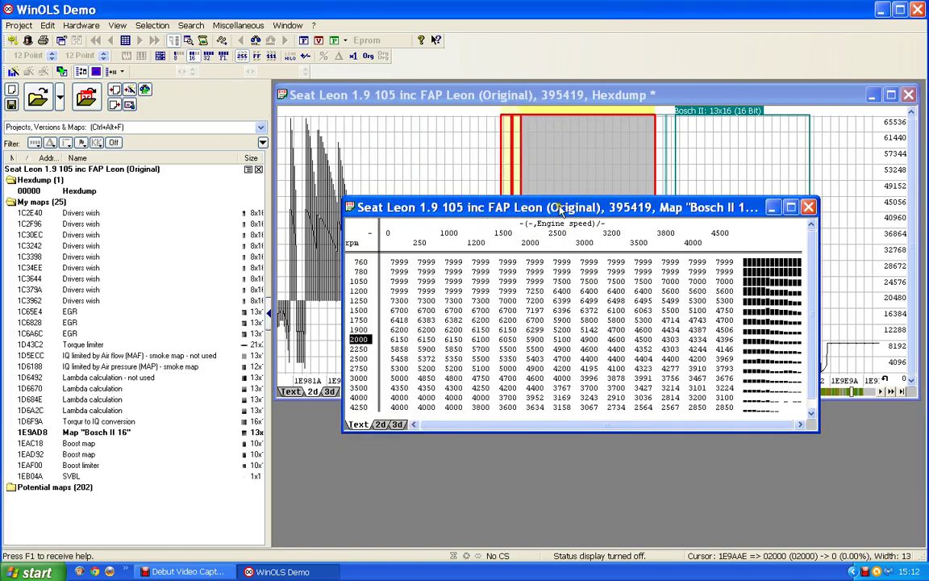
# Describe the 1E9AD8 map's X-axis as "IQ" in mg/stroke, with a factor of 0.01 and a precision of 1
pyautogui.moveTo(559, 210); pyautogui.dragTo(535, 204)
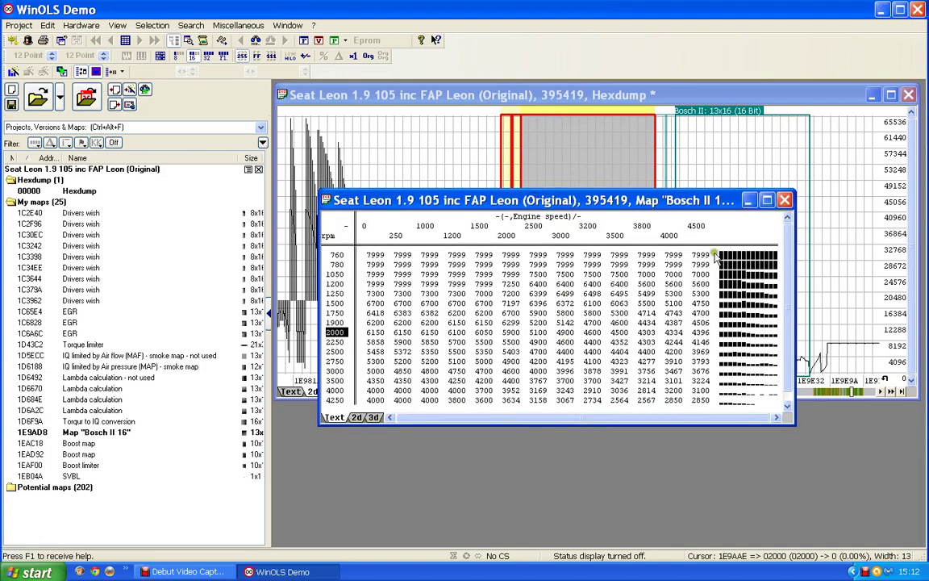
pyautogui.doubleClick(589, 232)
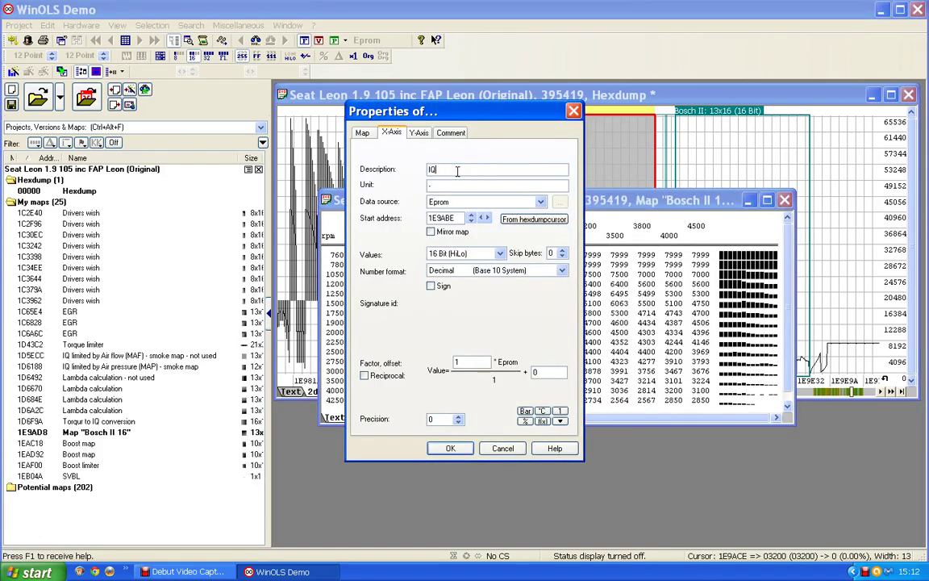
pyautogui.press('Tab')
pyautogui.write('mg/str')
pyautogui.doubleClick(486, 361)
pyautogui.write('0')
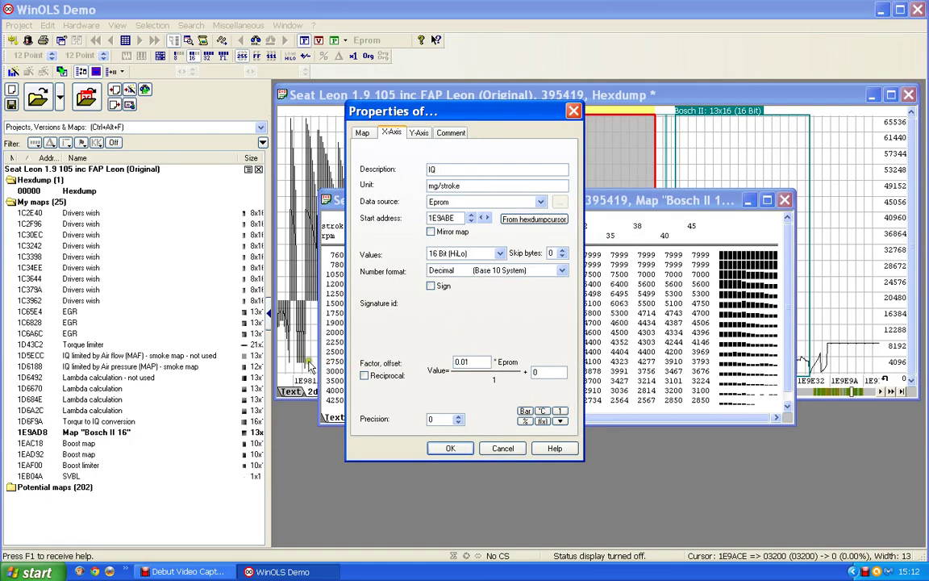
pyautogui.click(457, 420)
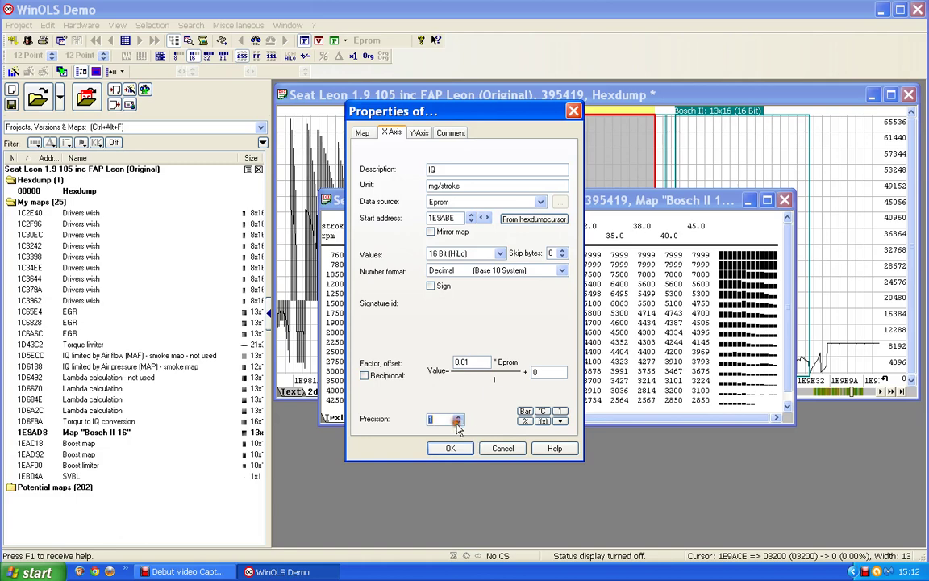
pyautogui.click(451, 449)
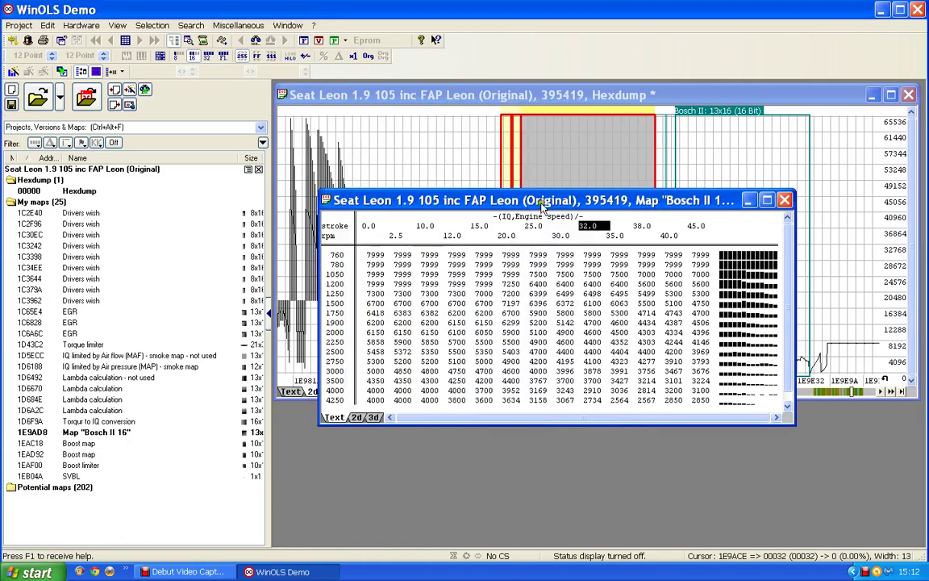
# Name the map at 1E9AD8 "N75 Duty cycle" and give its values the description "Percentage" and the unit %
pyautogui.moveTo(530, 179); pyautogui.dragTo(531, 179)
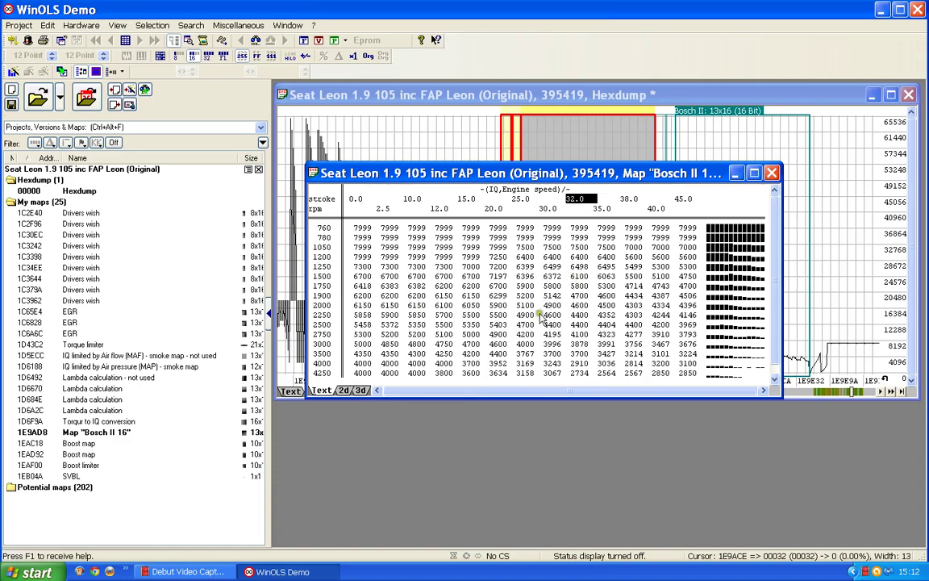
pyautogui.hotkey('ctrl', 'e')
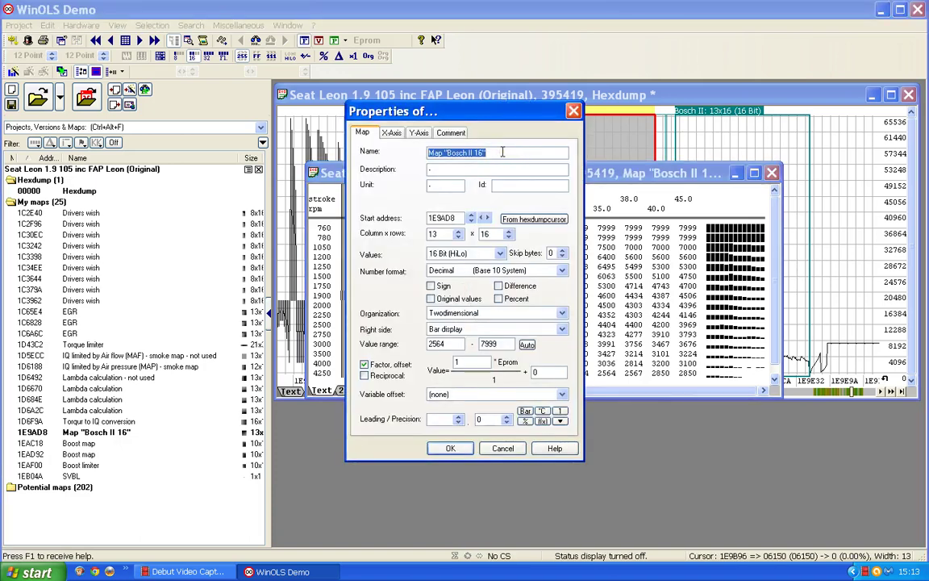
pyautogui.write('N')
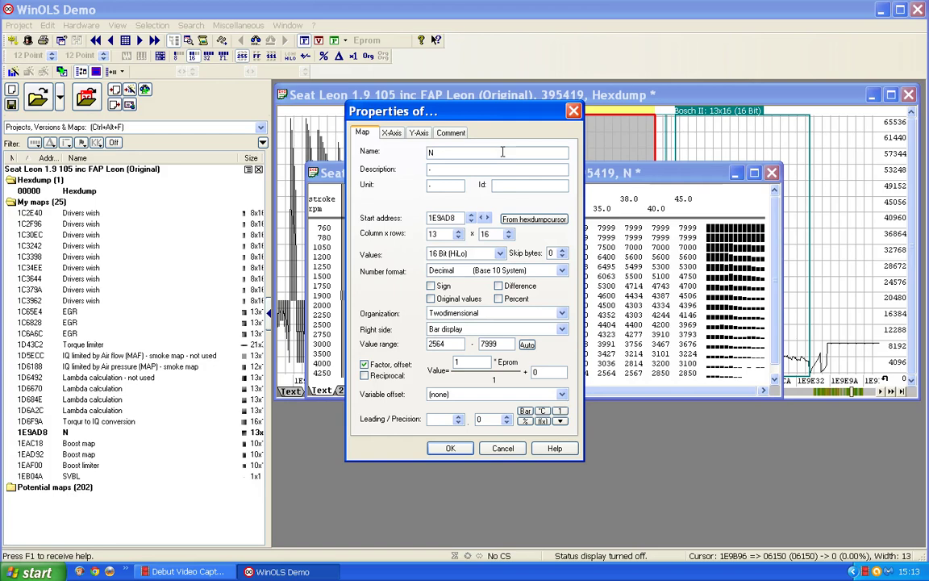
pyautogui.write('75 Duty')
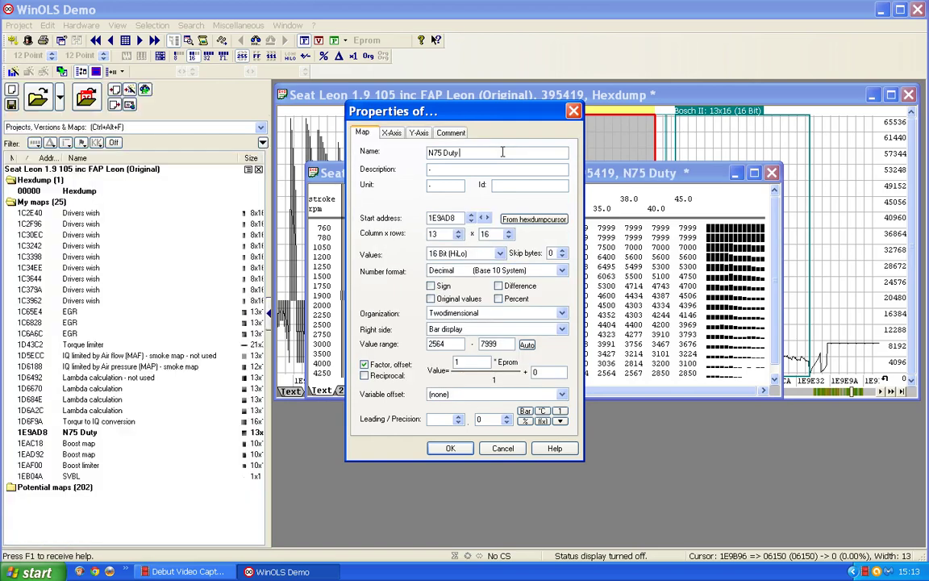
pyautogui.write(' cycle')
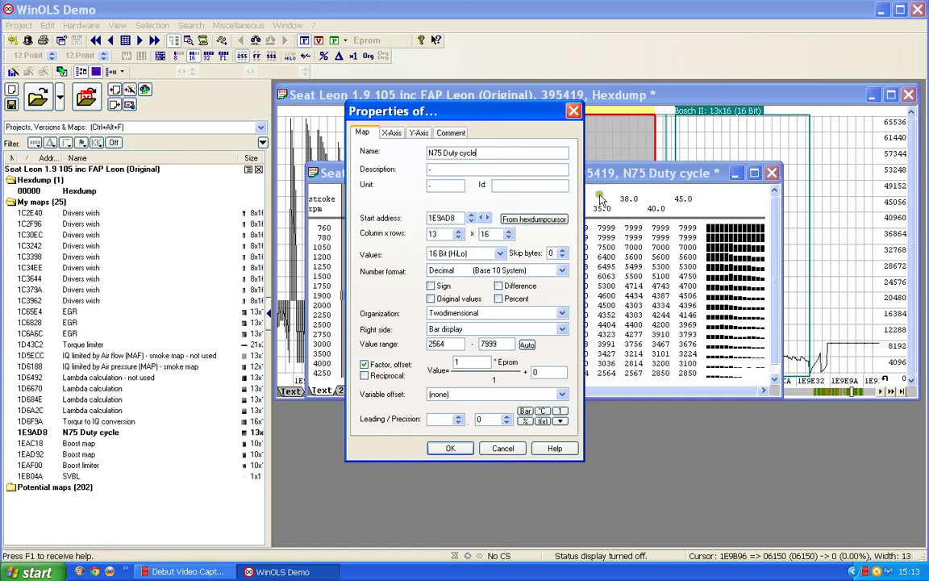
pyautogui.click(432, 168)
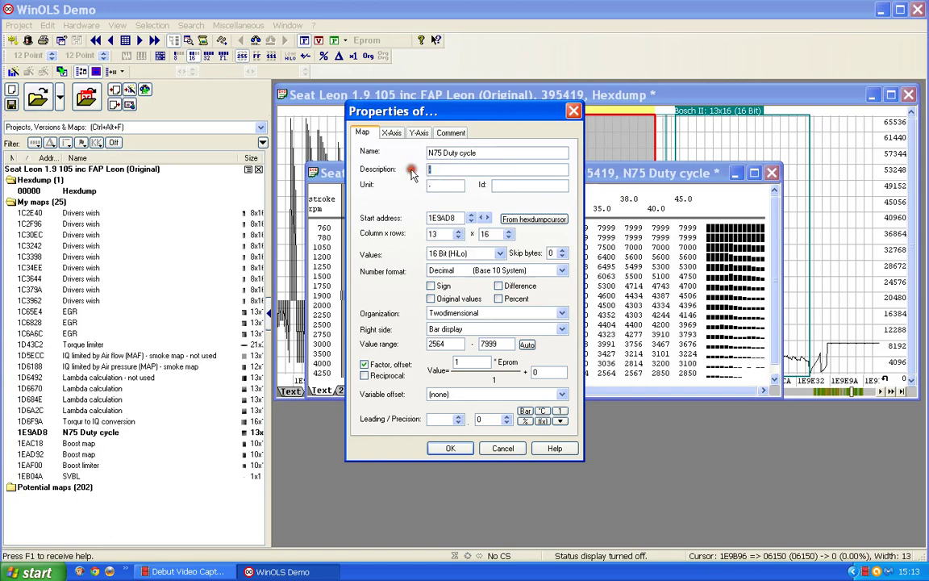
pyautogui.write('Percentage')
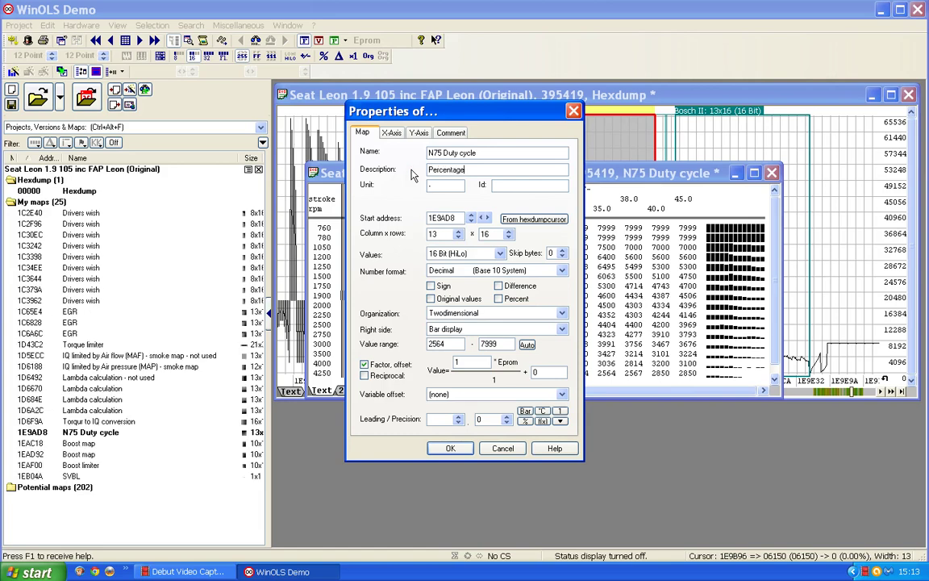
pyautogui.press('Tab')
# Set the 1E9AD8 map's value factor to 0.01 and precision to 1, and widen its window to show all columns
pyautogui.moveTo(463, 362); pyautogui.dragTo(437, 364)
pyautogui.write('0')
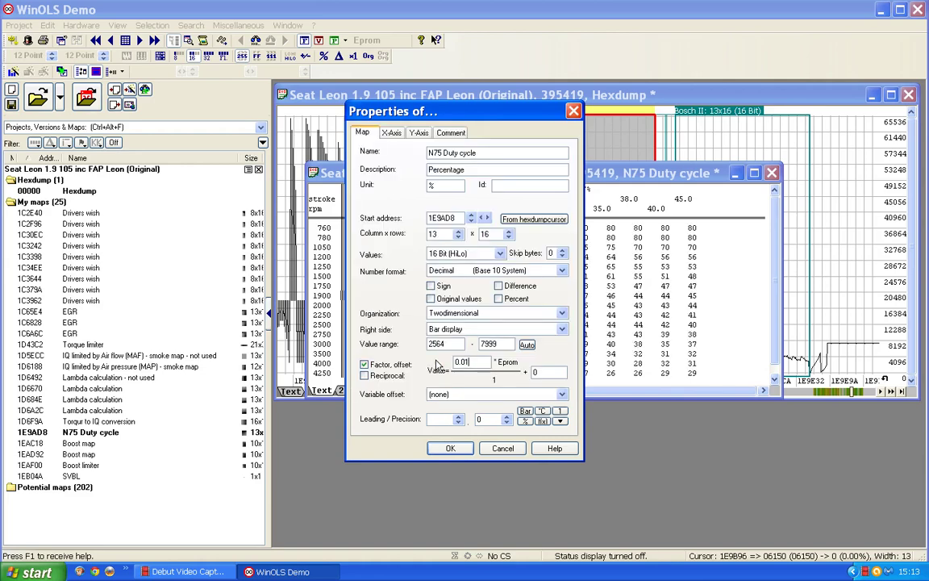
pyautogui.press('Return')
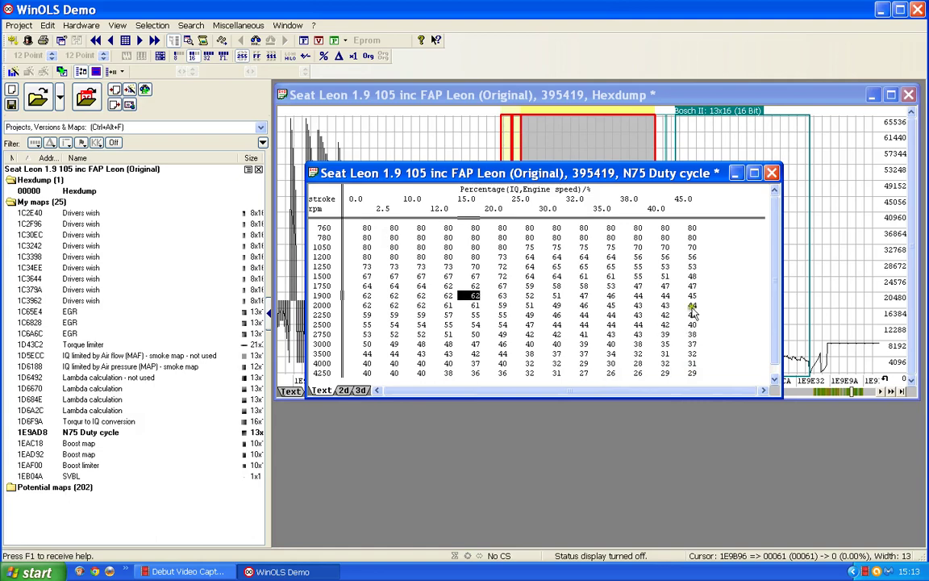
pyautogui.doubleClick(546, 326)
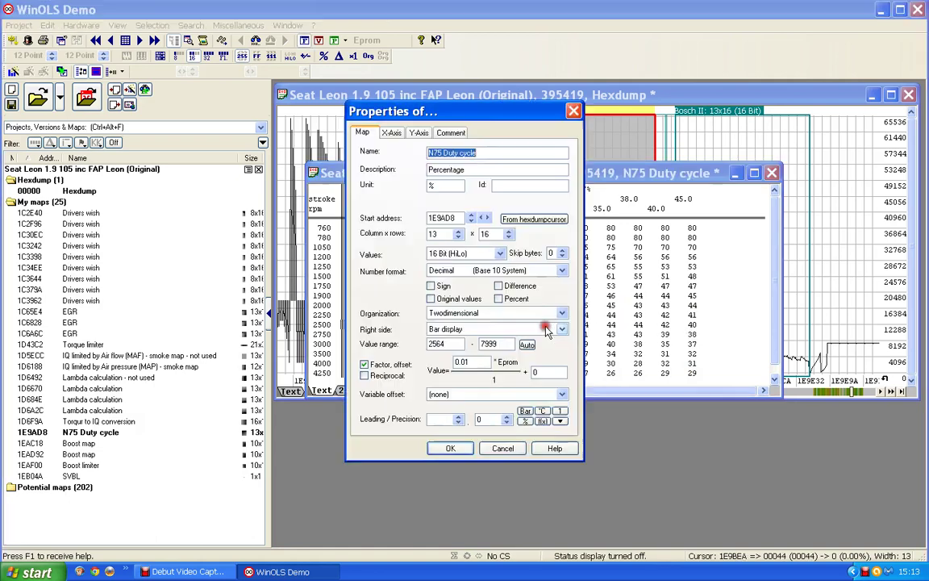
pyautogui.click(507, 417)
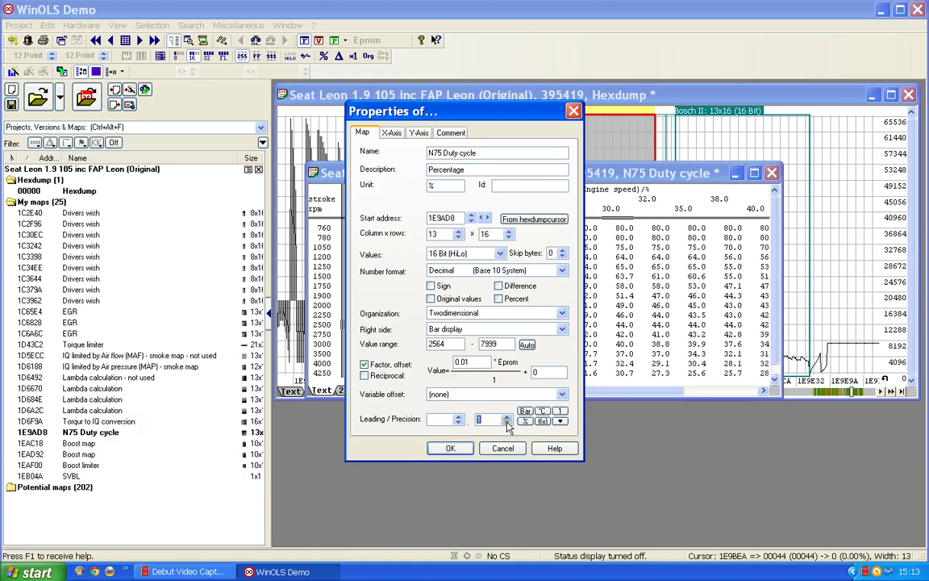
pyautogui.click(440, 448)
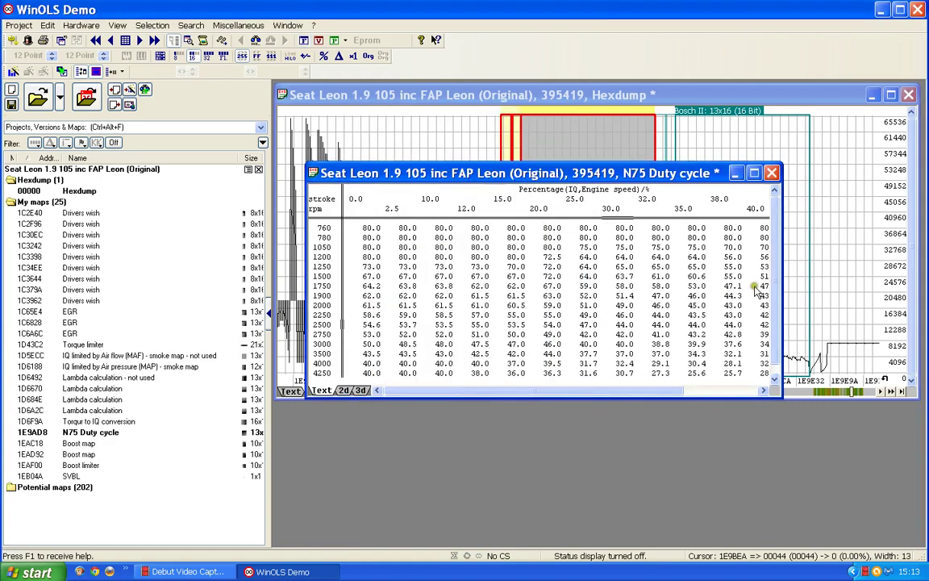
pyautogui.moveTo(780, 251); pyautogui.dragTo(886, 276)
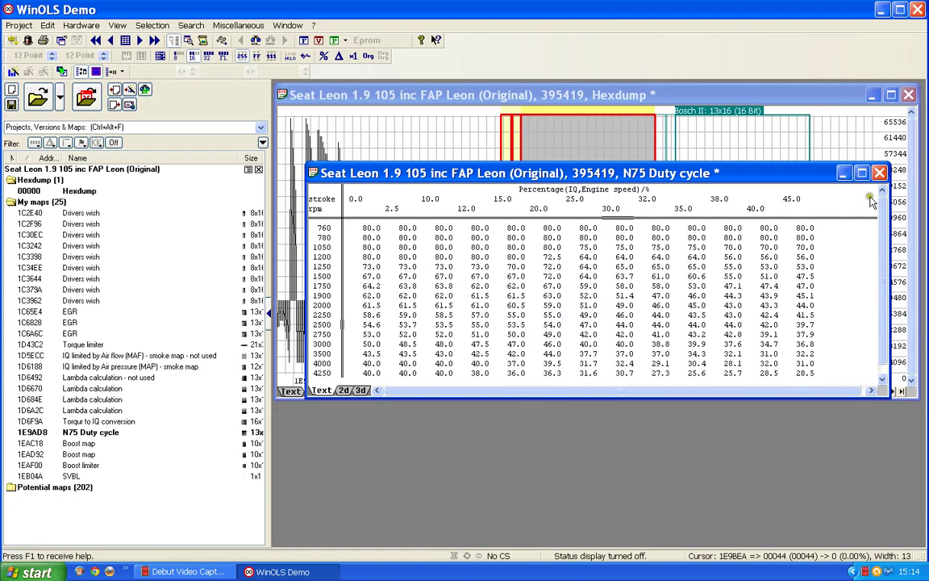
# Open the second 13x16 potential map, at 1E9CB6, in place of the first and label its Y-axis "Engine speed" with the unit rpm
pyautogui.click(880, 173)
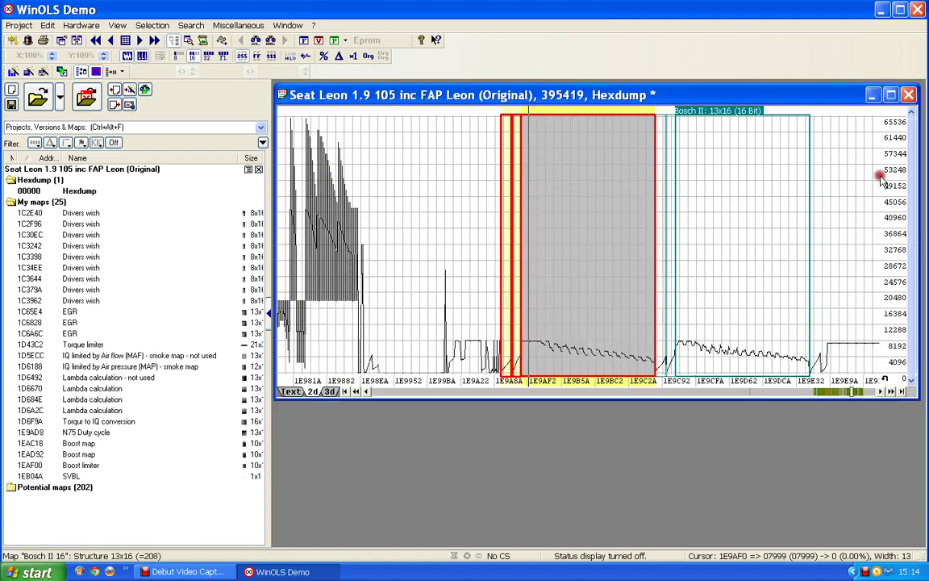
pyautogui.doubleClick(725, 114)
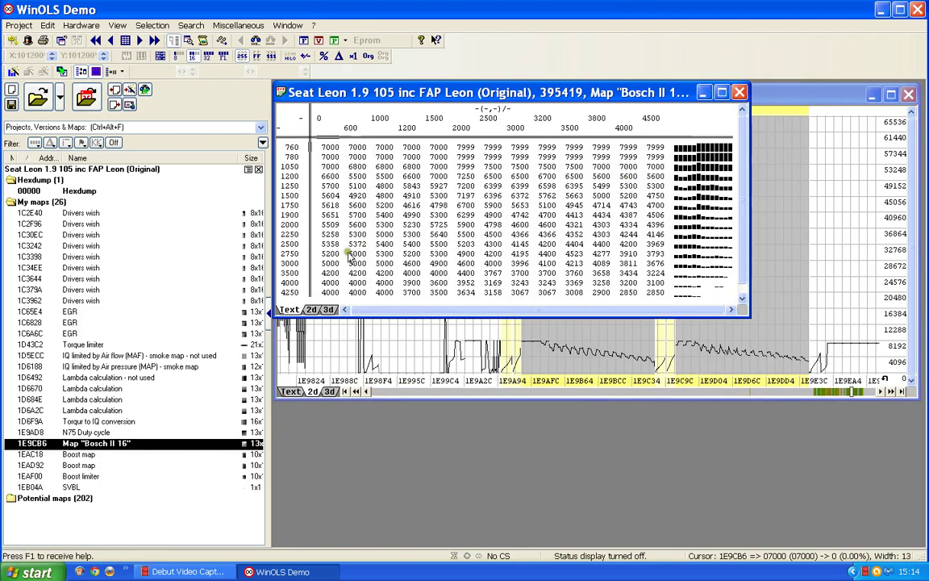
pyautogui.doubleClick(301, 243)
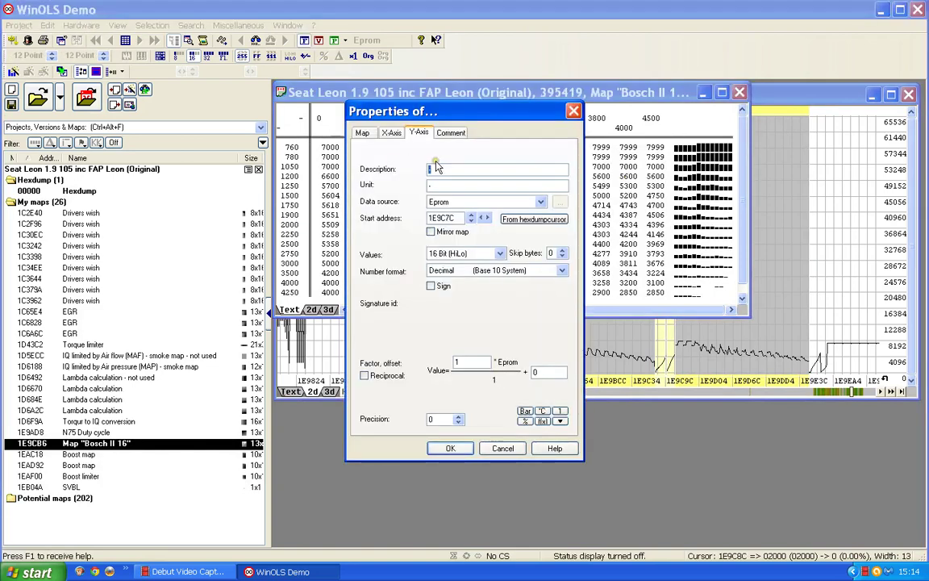
pyautogui.write('Engin')
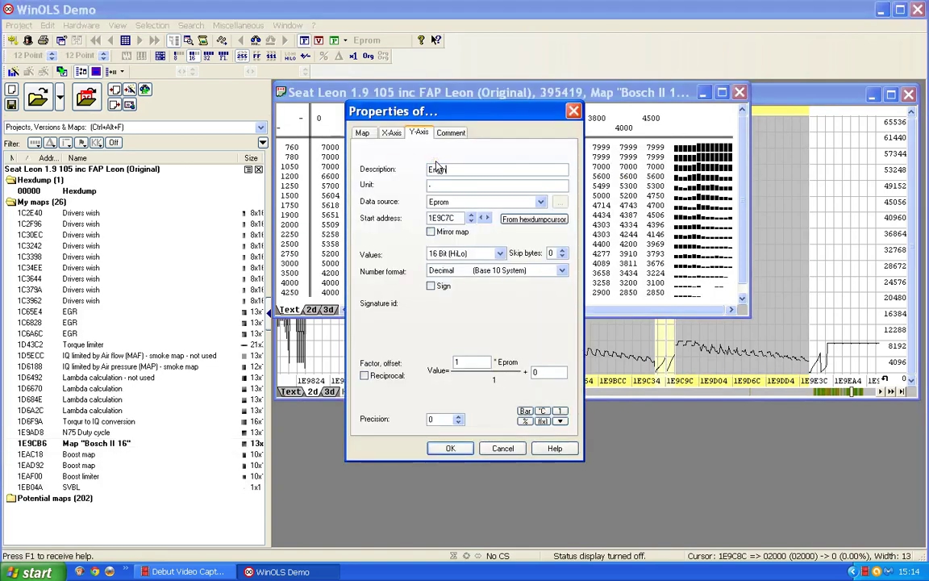
pyautogui.write('e speed')
pyautogui.write('rpm')
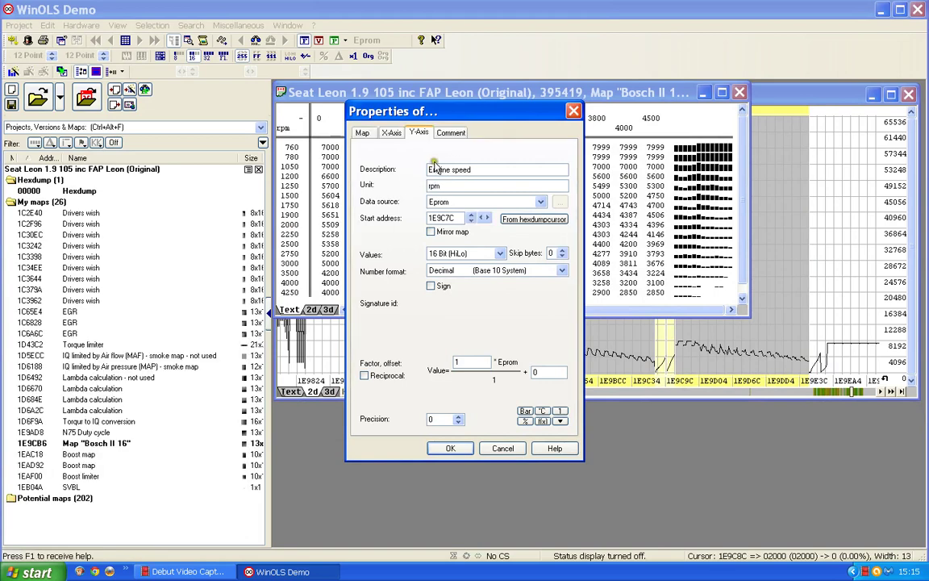
# Describe the 1E9CB6 map's X-axis as "IQ" in mg/stroke, with a factor of 0.01 and a precision of 1
pyautogui.click(389, 134)
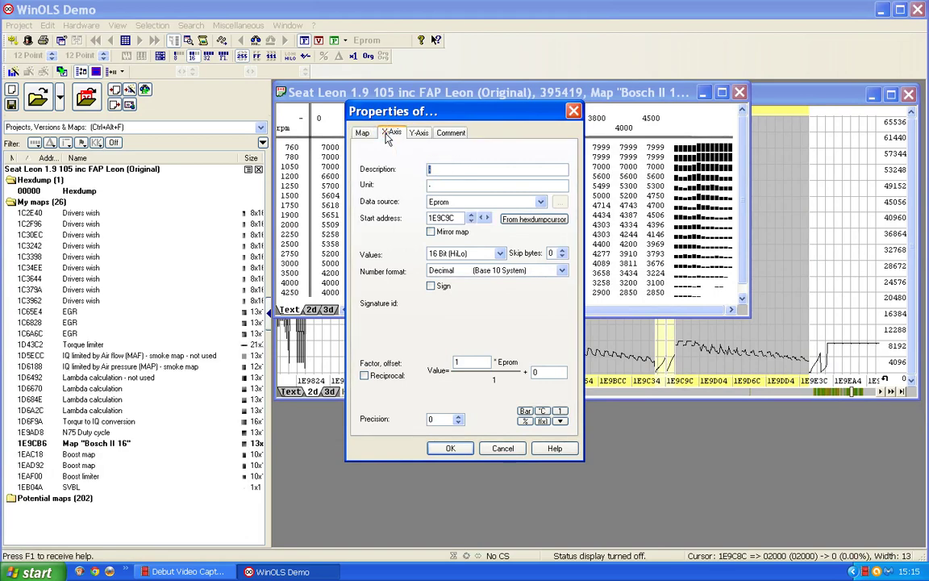
pyautogui.click(388, 135)
pyautogui.click(433, 184)
pyautogui.write('mg/stroke')
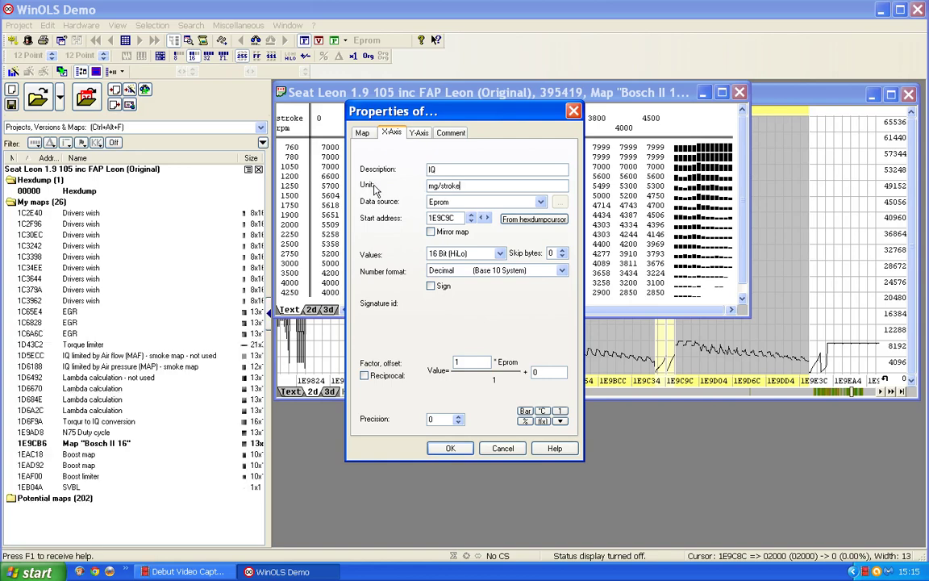
pyautogui.moveTo(465, 362); pyautogui.dragTo(323, 363)
pyautogui.write('0.01')
pyautogui.click(458, 417)
pyautogui.click(454, 449)
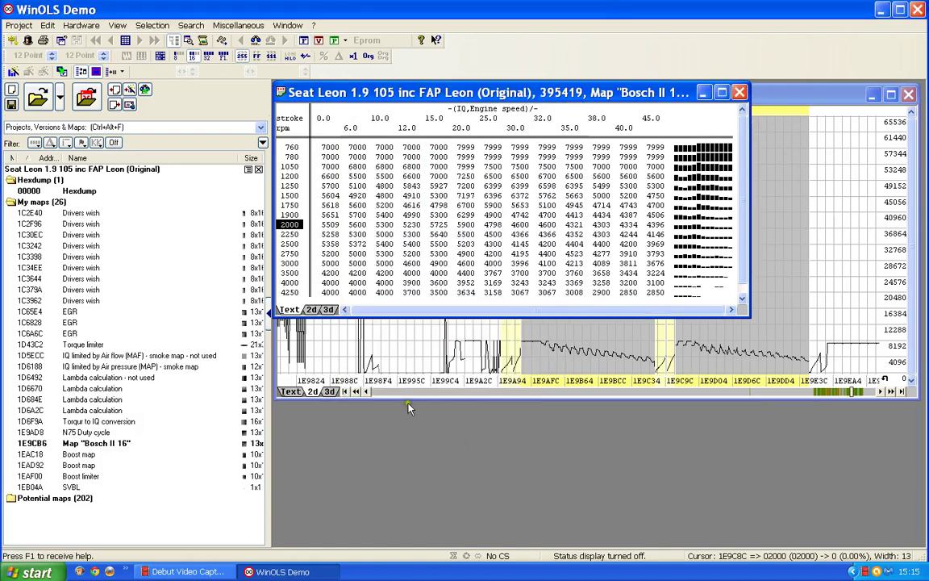
# Name the map at 1E9CB6 "N75 duty cycle" and give its values the description "percentage" and the unit %
pyautogui.doubleClick(442, 231)
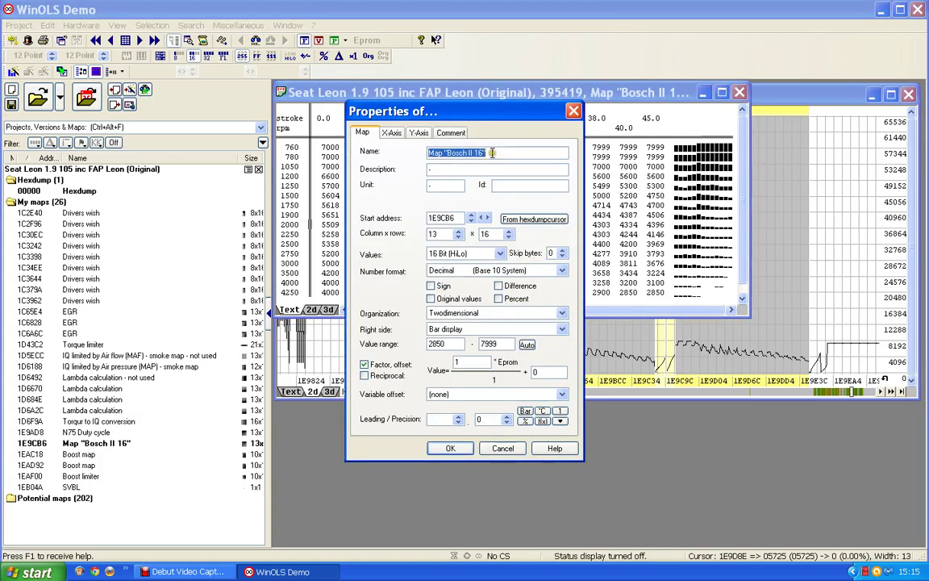
pyautogui.write('N')
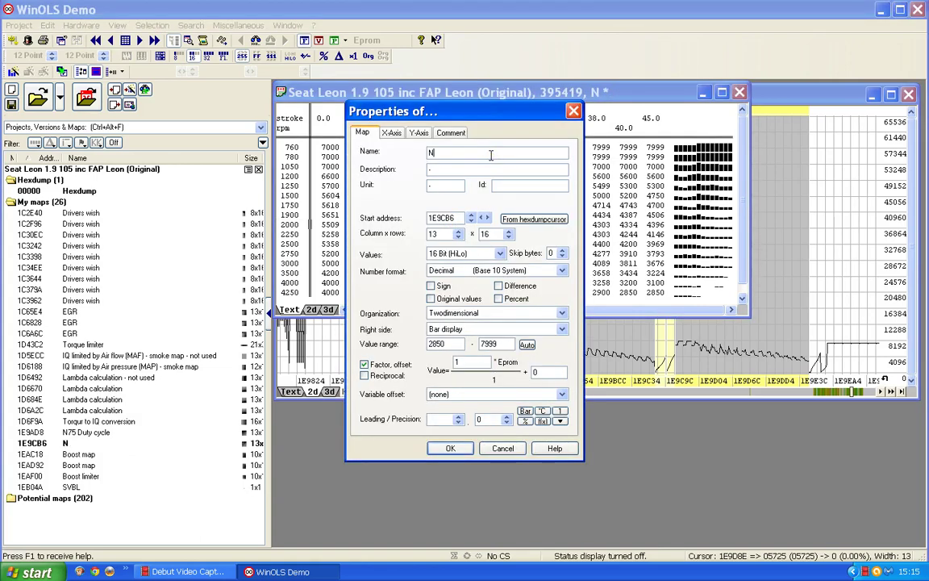
pyautogui.write('75 duty cycle')
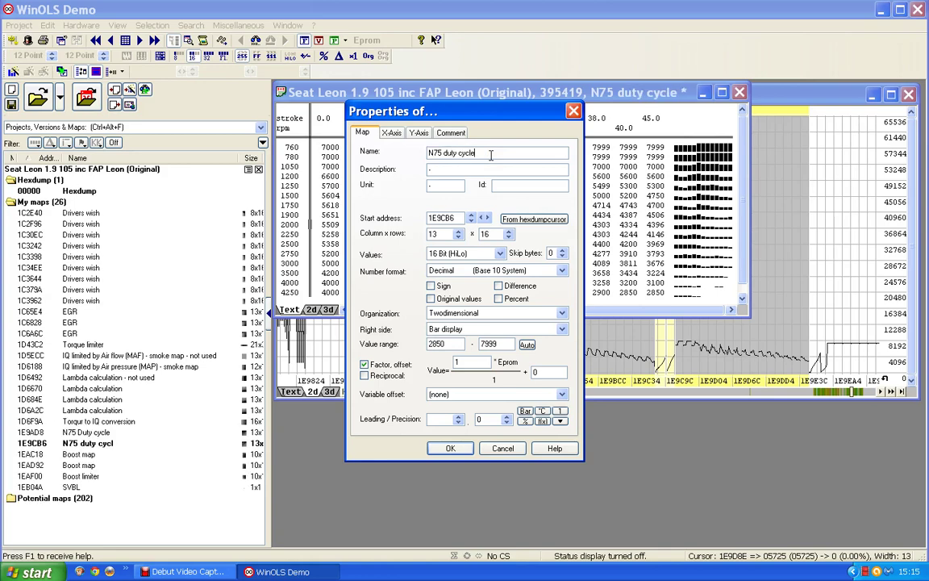
pyautogui.write('percentage')
pyautogui.press('Tab')
pyautogui.write('%')
# Set the value factor of the 1E9CB6 map to 0.01 and its precision to 1
pyautogui.doubleClick(457, 362)
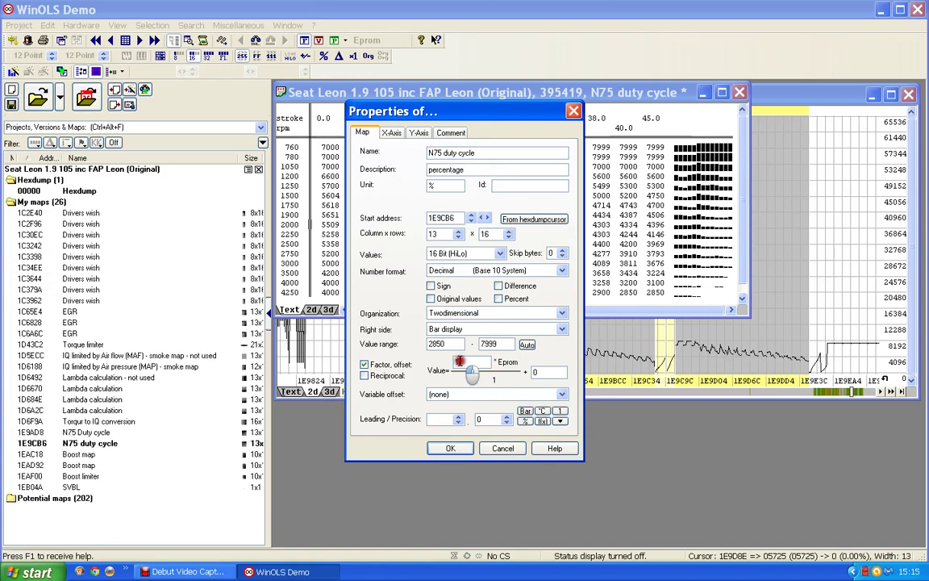
pyautogui.write('0')
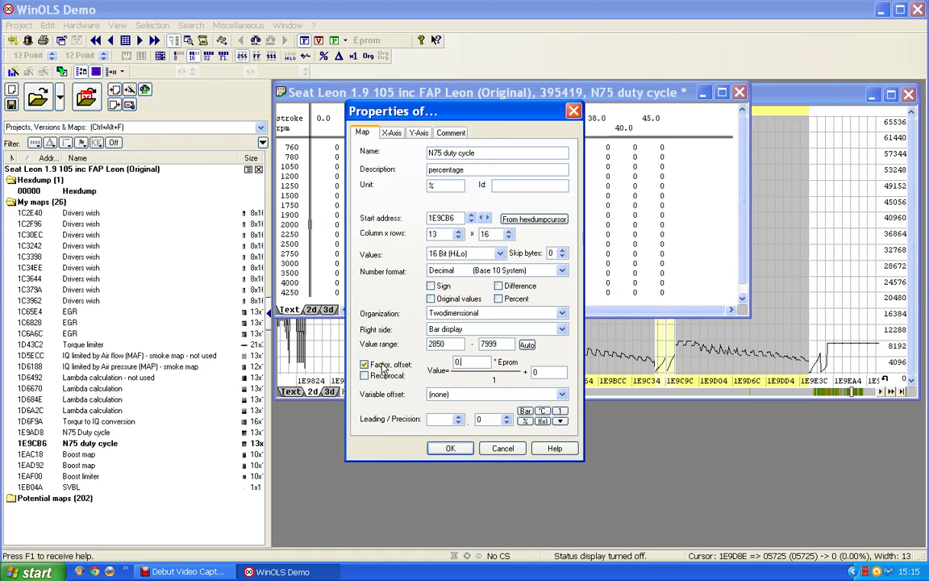
pyautogui.write('.1')
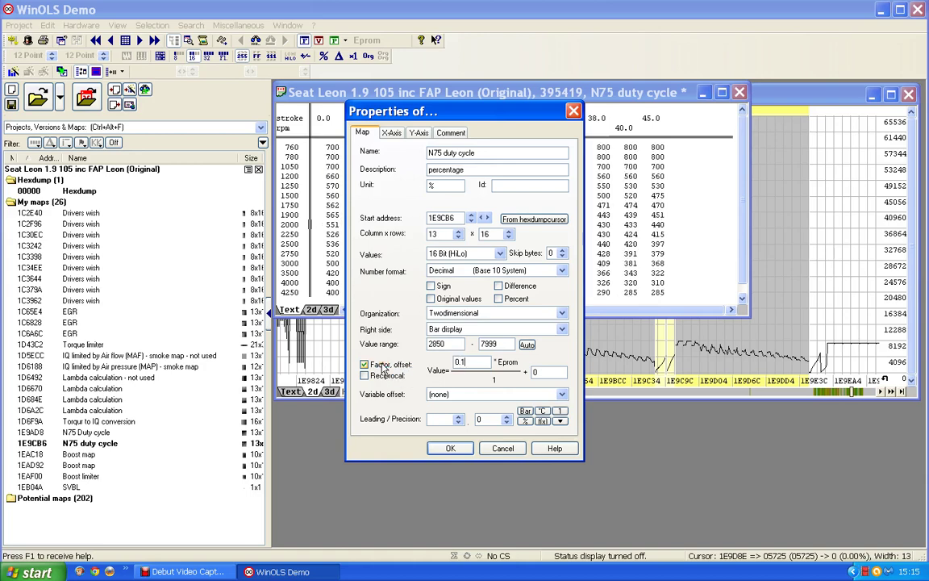
pyautogui.press('BackSpace')
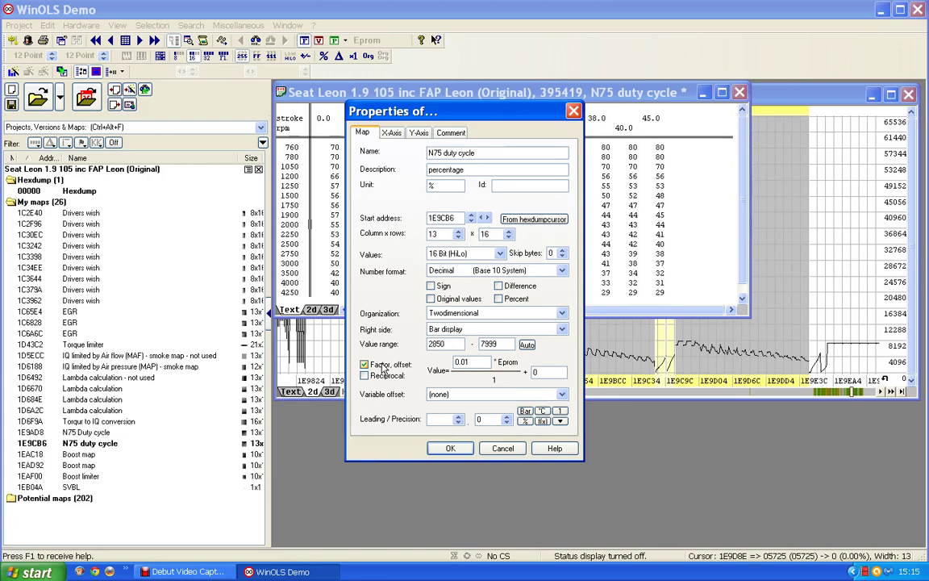
pyautogui.click(508, 418)
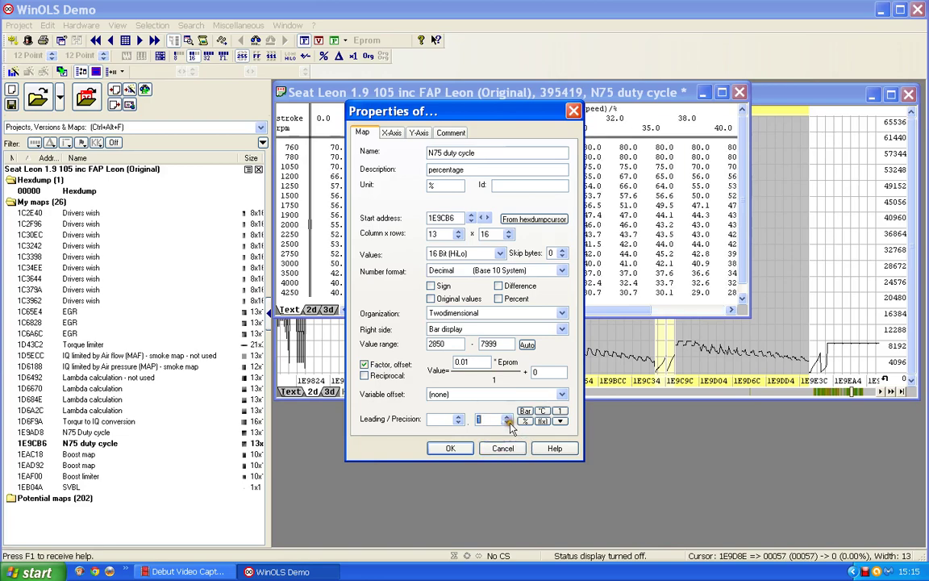
pyautogui.click(447, 447)
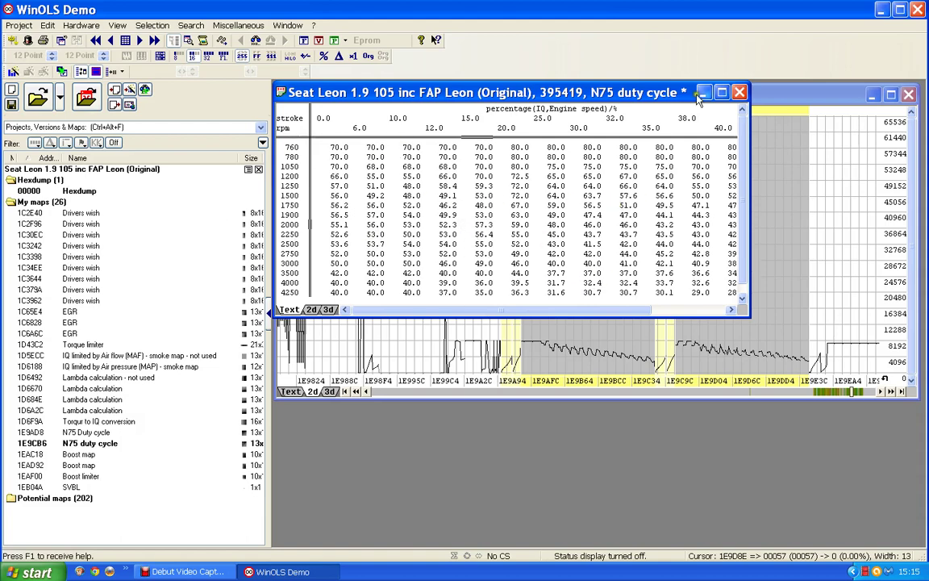
# Close the 1E9CB6 map window and locate the boost maps at 1EAC18 and 1EAD92 in the hexdump
pyautogui.click(740, 92)
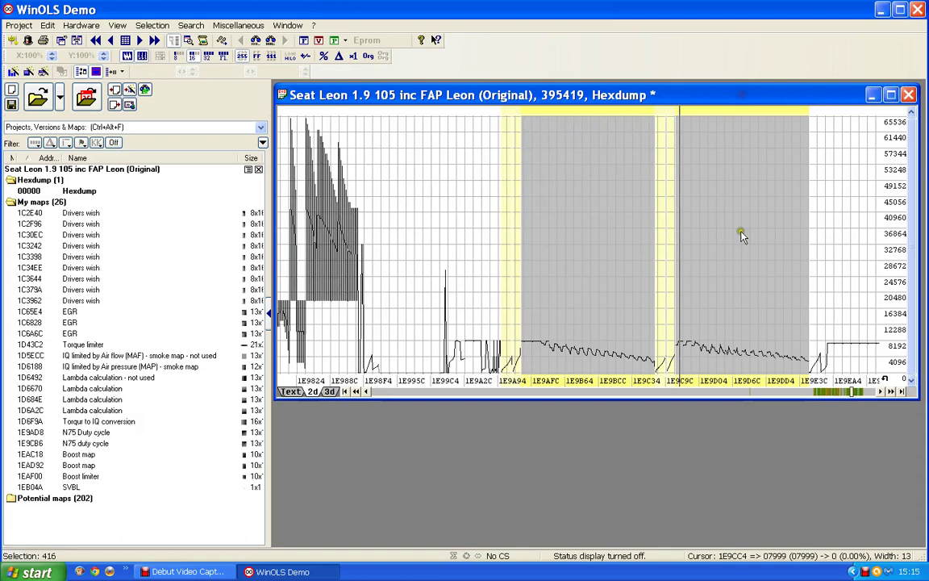
pyautogui.click(613, 271)
pyautogui.press('f')
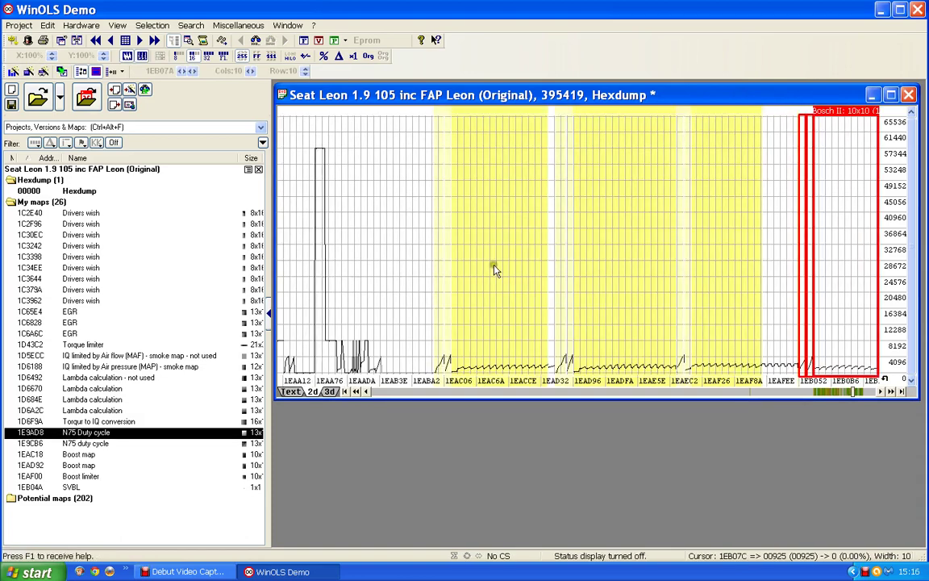
pyautogui.click(492, 267)
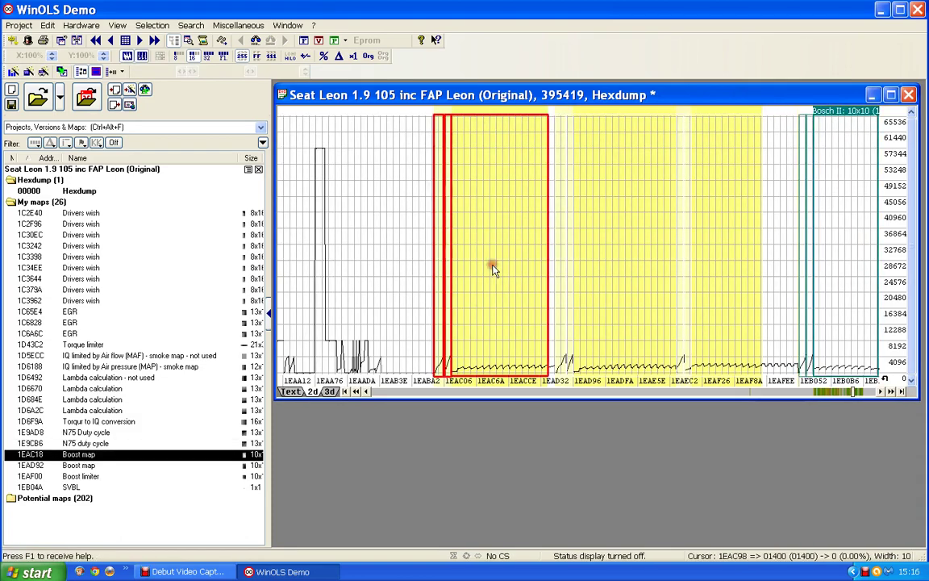
pyautogui.click(622, 269)
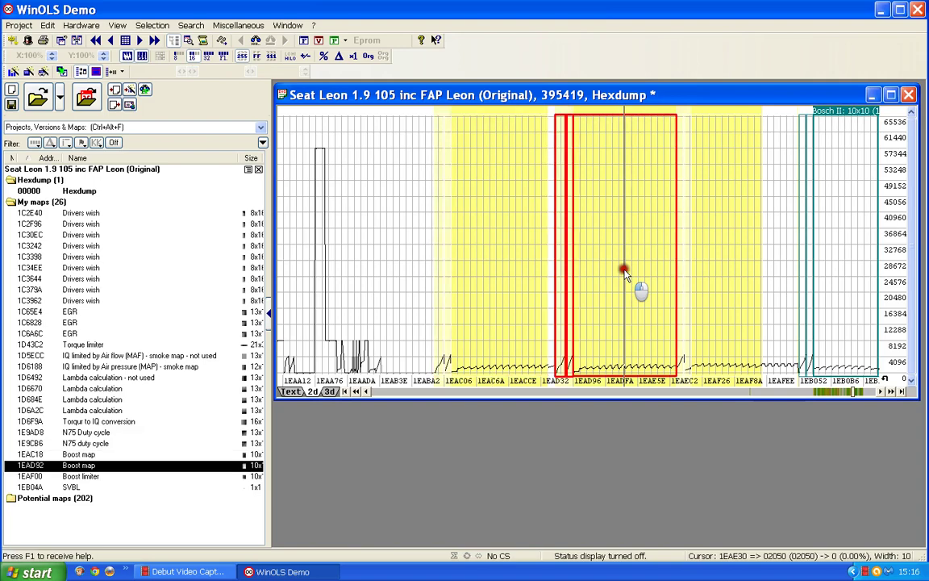
# Go back to the two N75 duty cycle maps in the hexdump and inspect each one's extent
pyautogui.click(397, 394)
pyautogui.click(396, 394)
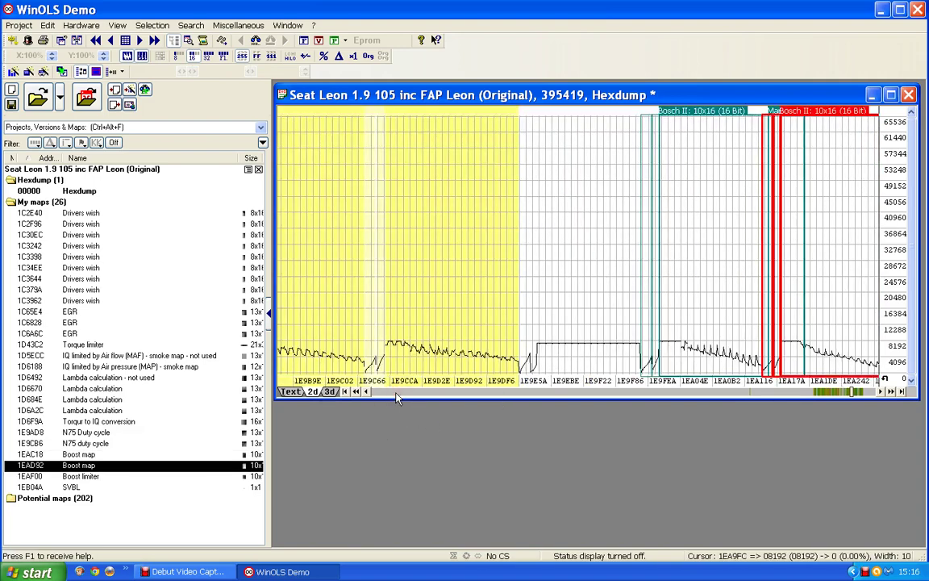
pyautogui.click(329, 231)
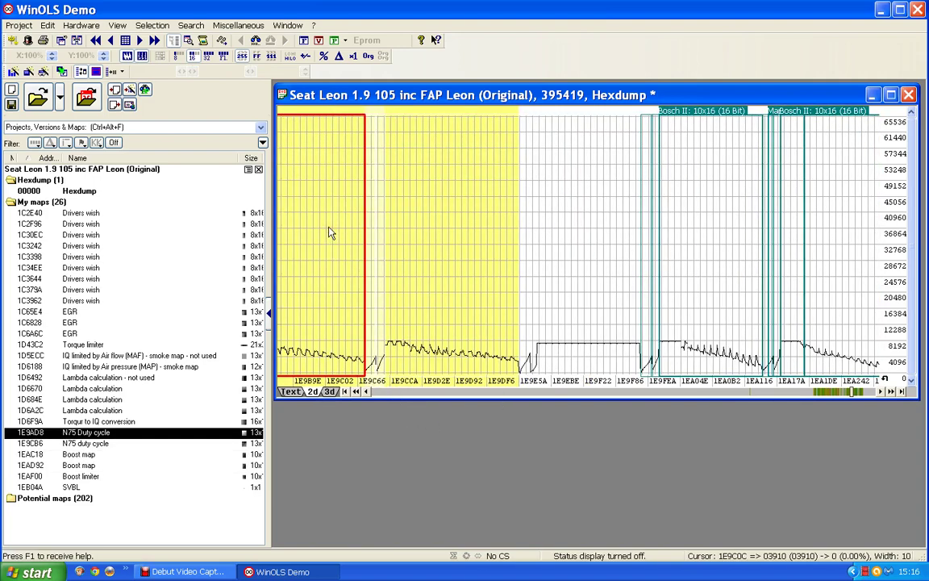
pyautogui.click(425, 239)
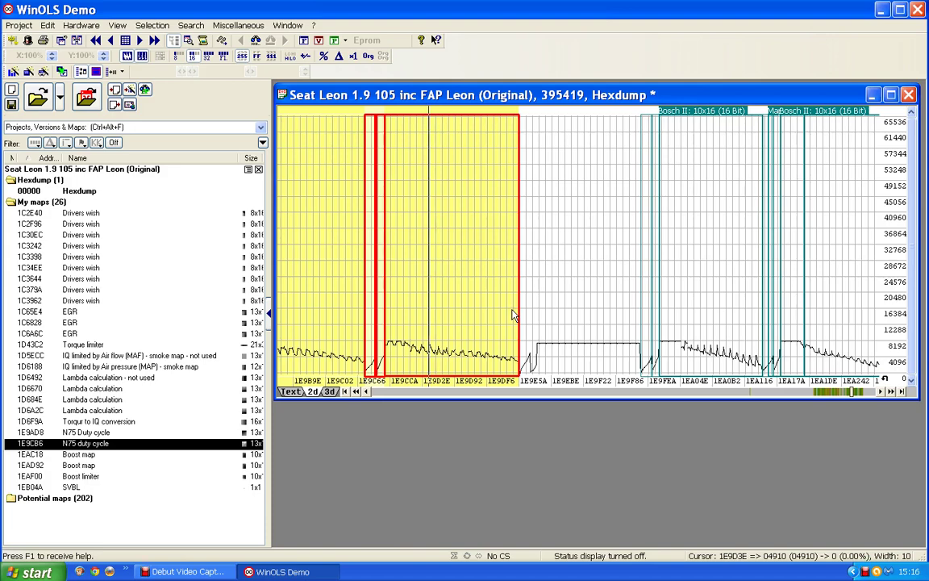
# Examine the series of 10x16 potential maps that follows the N75 duty cycle maps in the hexdump
pyautogui.click(893, 392)
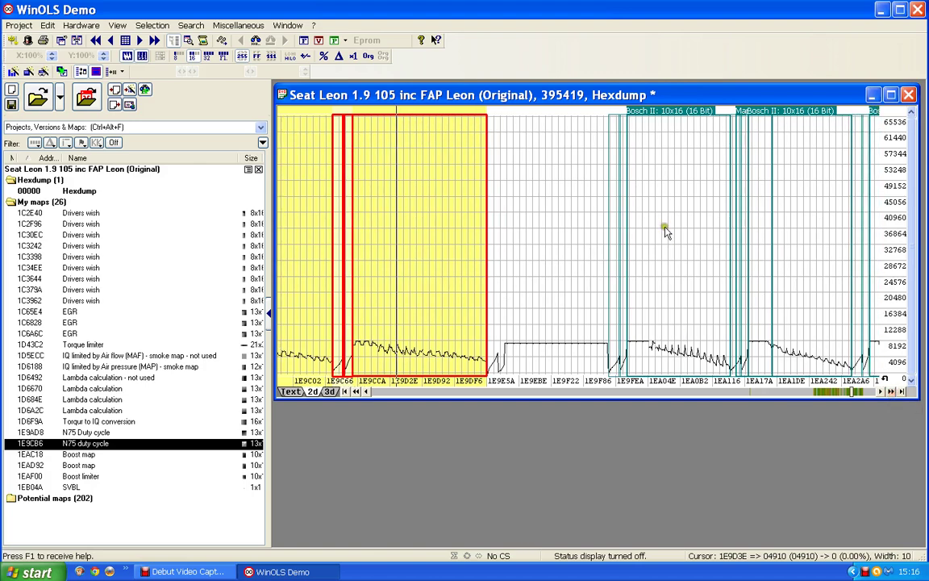
pyautogui.click(664, 228)
pyautogui.click(825, 241)
pyautogui.scroll(-10, 824, 241)
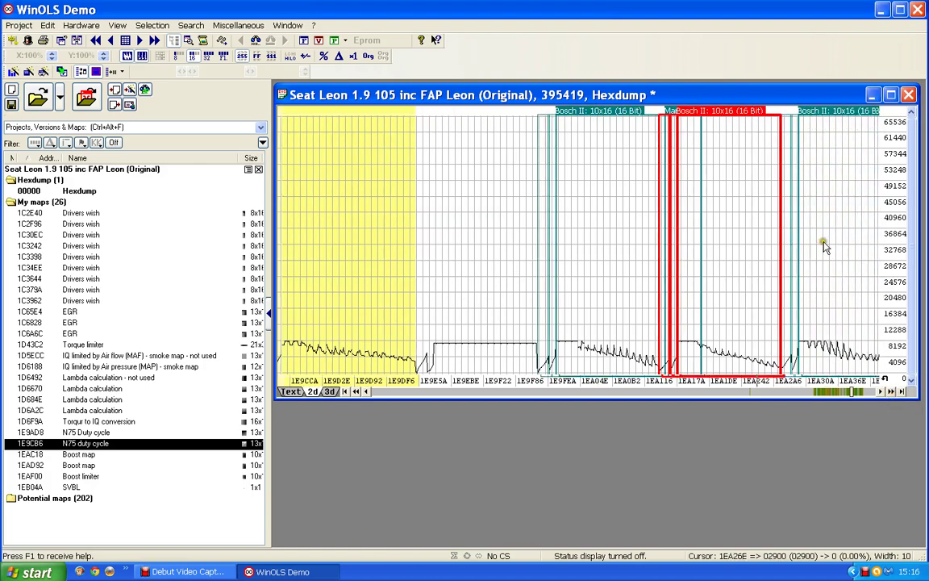
pyautogui.scroll(-2, 813, 266)
pyautogui.click(668, 274)
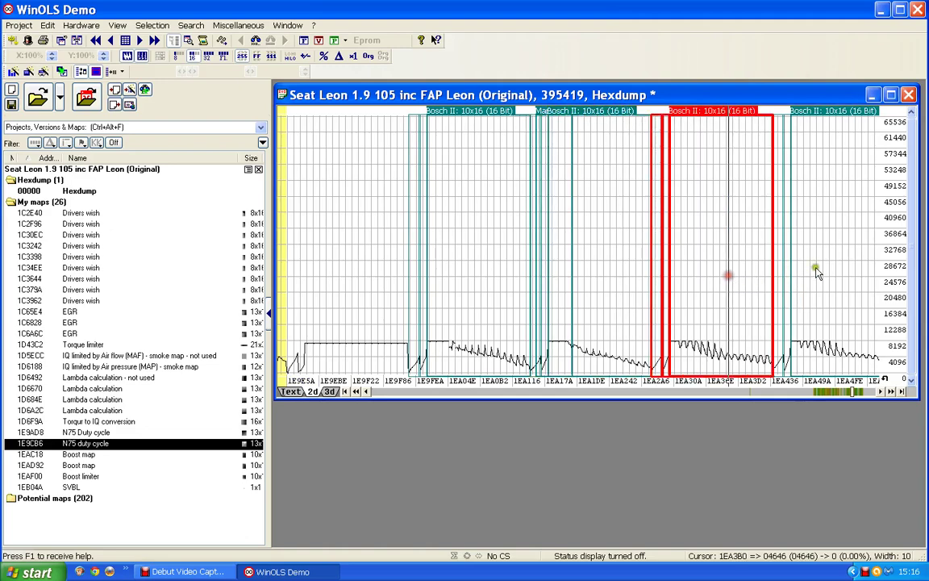
pyautogui.click(817, 267)
pyautogui.scroll(-4, 817, 271)
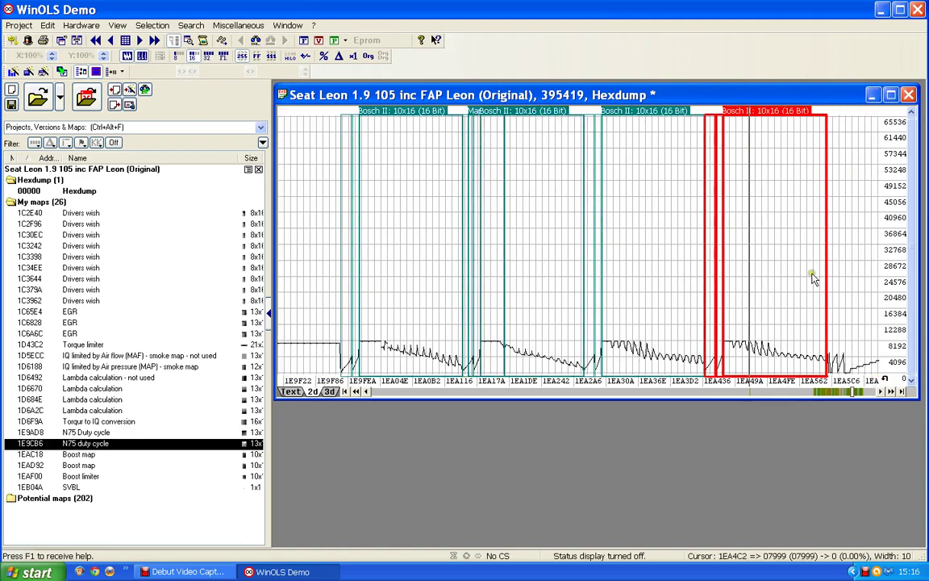